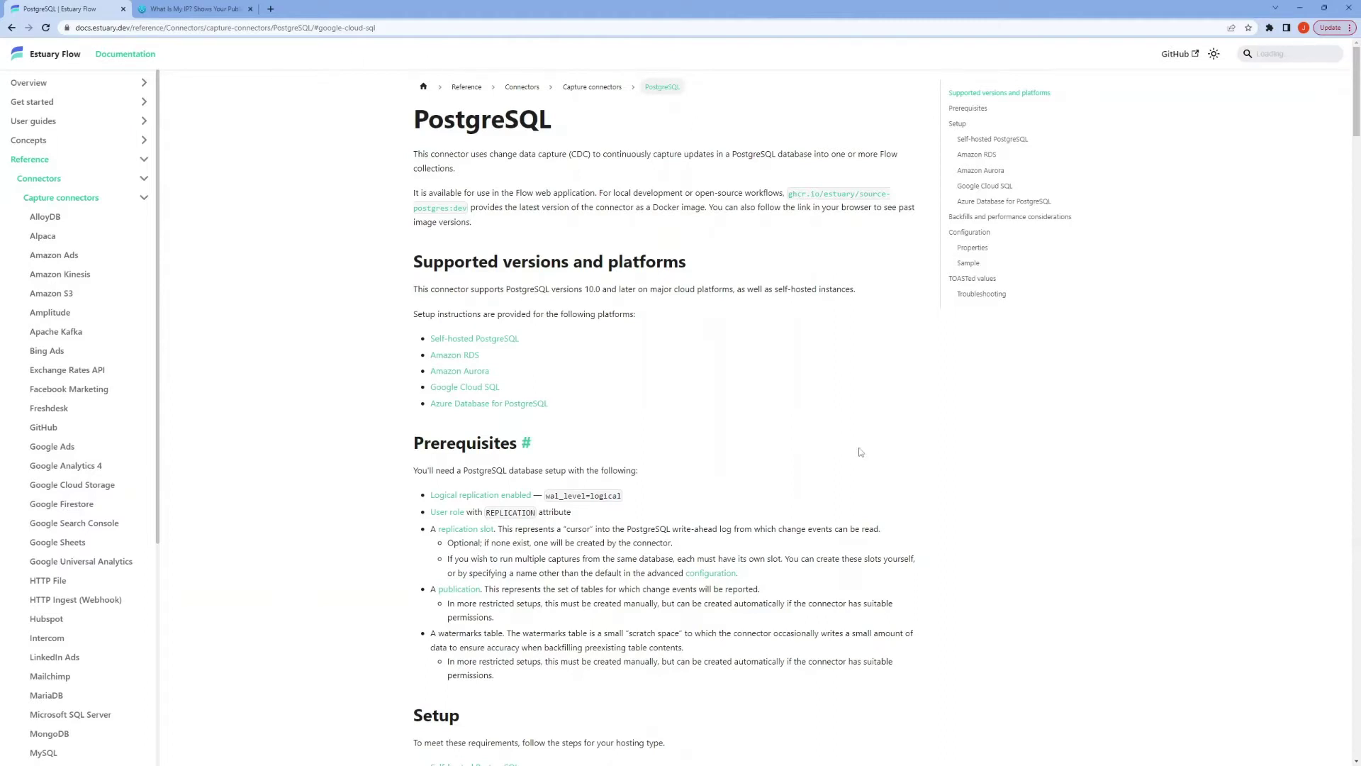
Step: Jump to the Google Cloud SQL setup instructions in the Estuary docs
scroll(860, 452, down, 4)
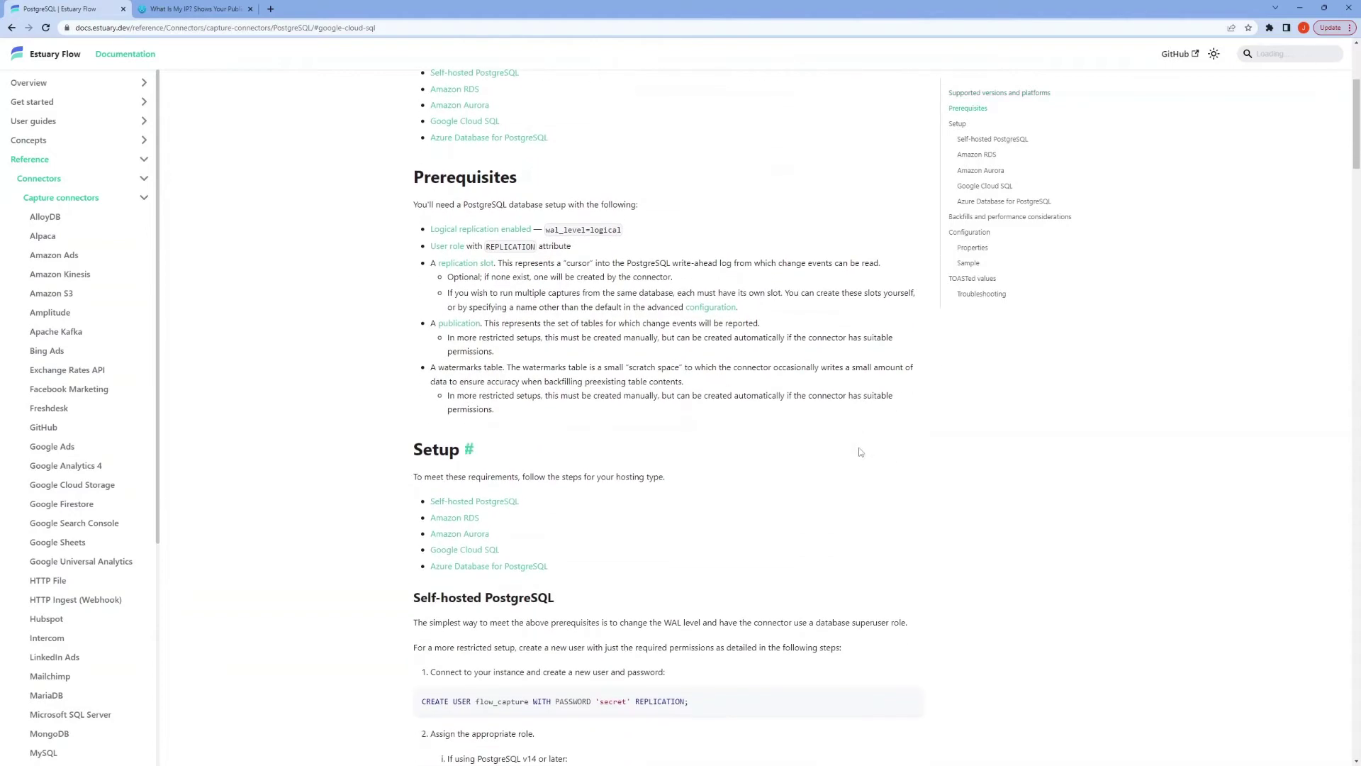
scroll(860, 452, down, 5)
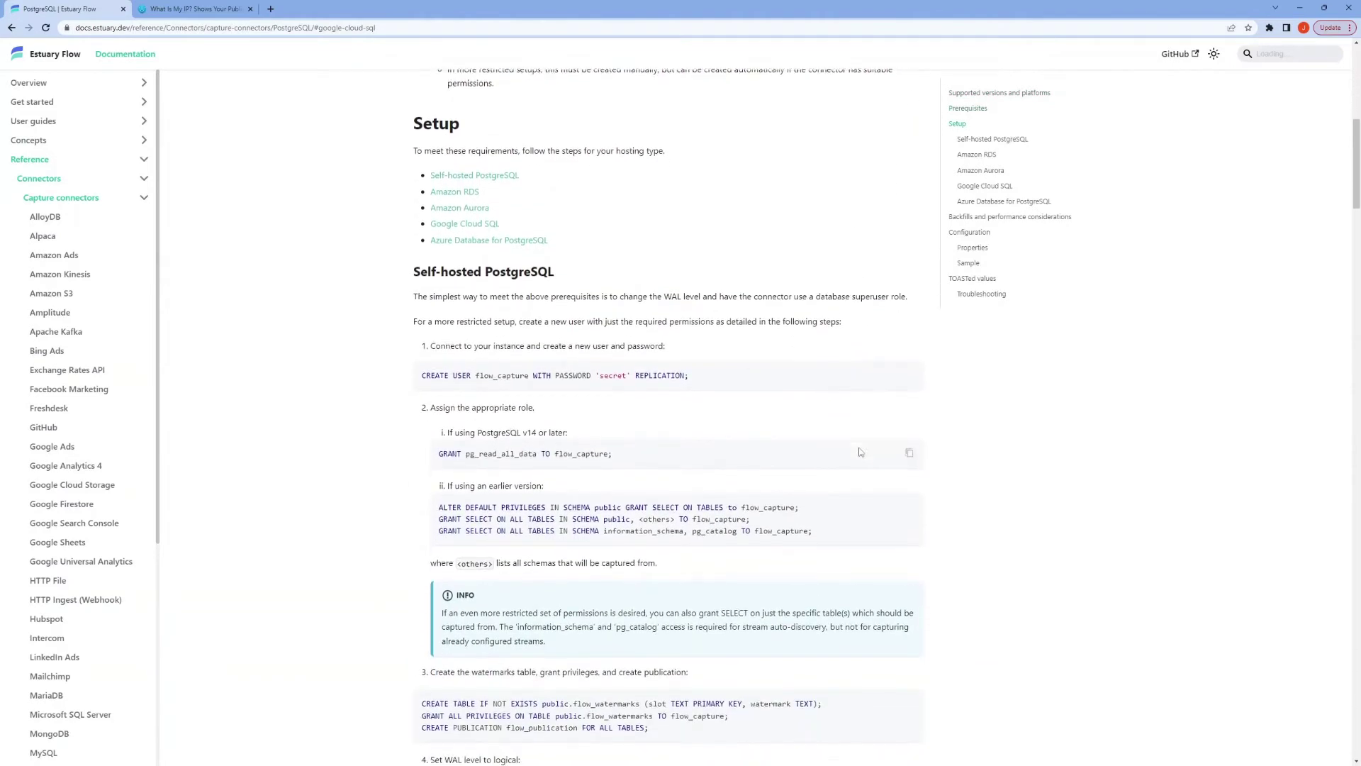
scroll(860, 452, down, 2)
scroll(860, 452, down, 2)
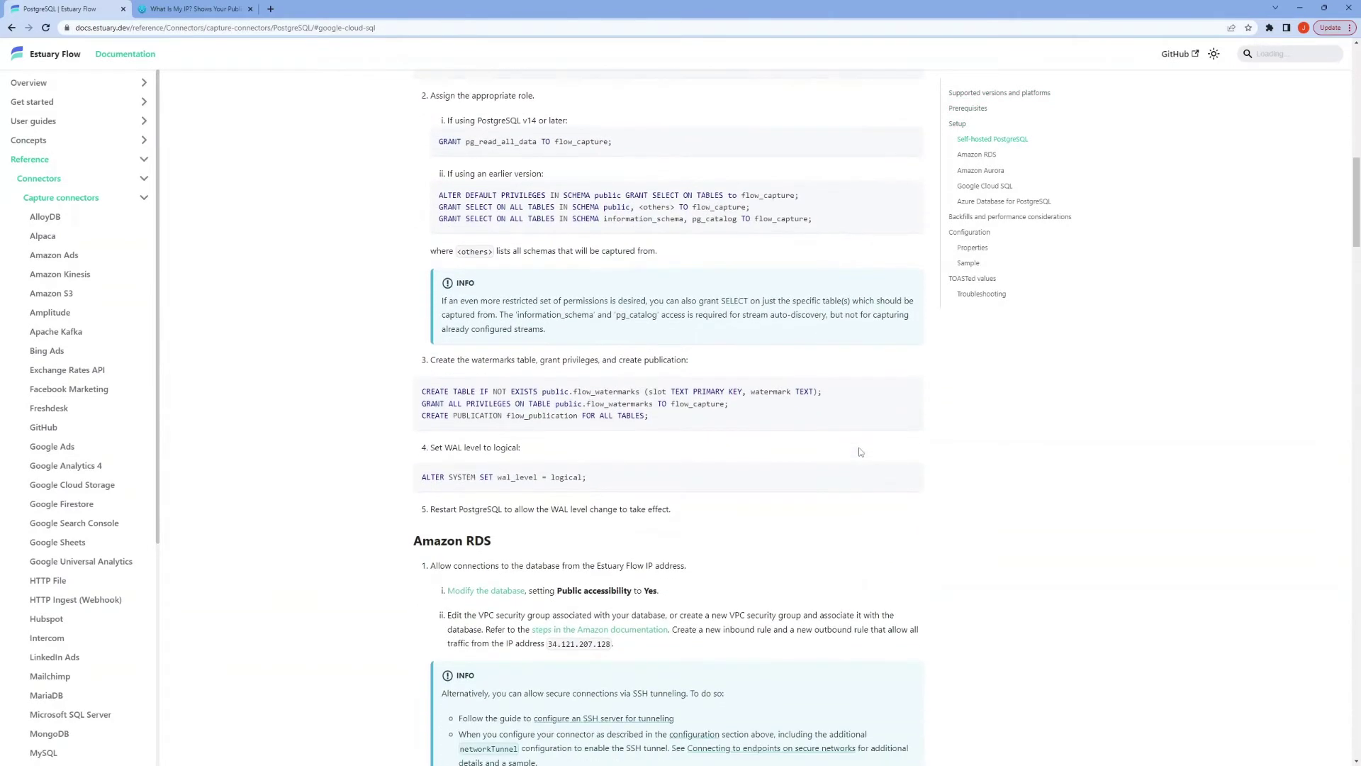
scroll(860, 452, up, 8)
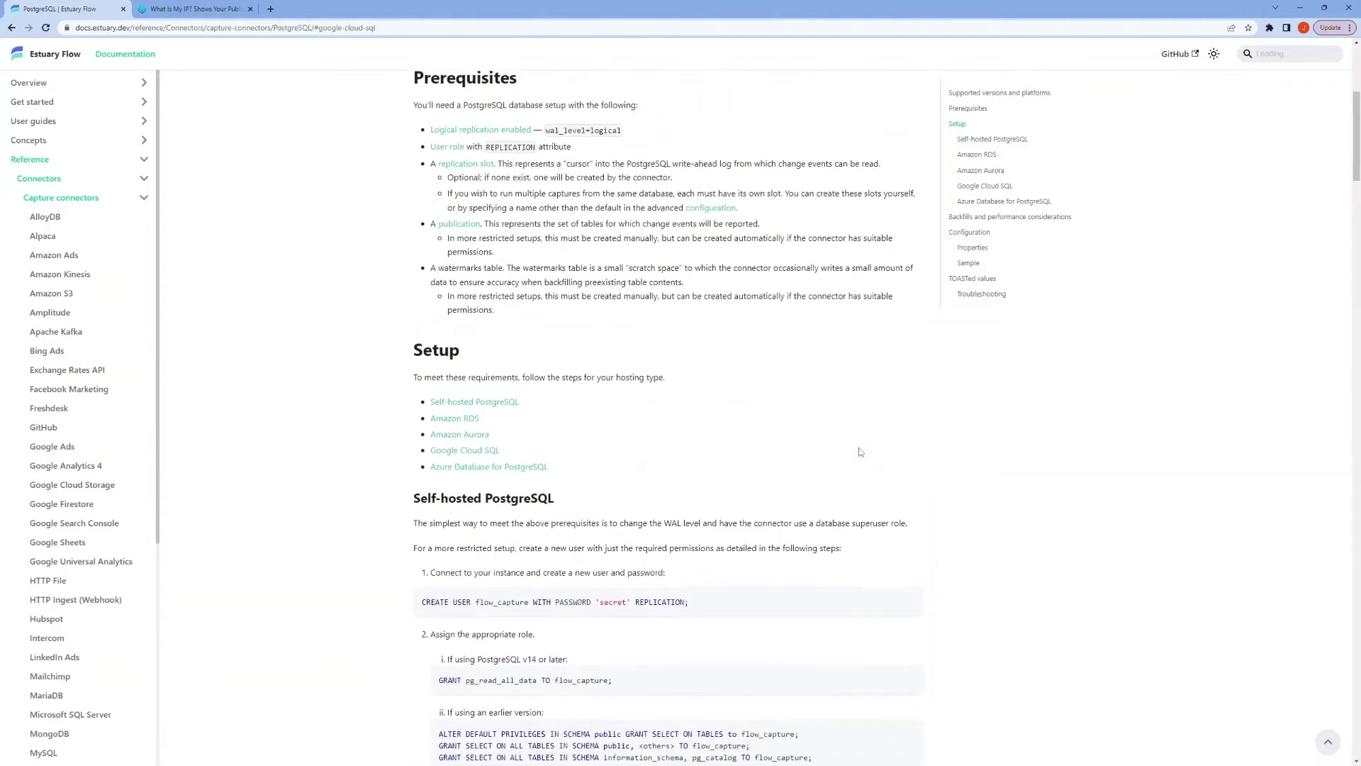
scroll(860, 452, up, 1)
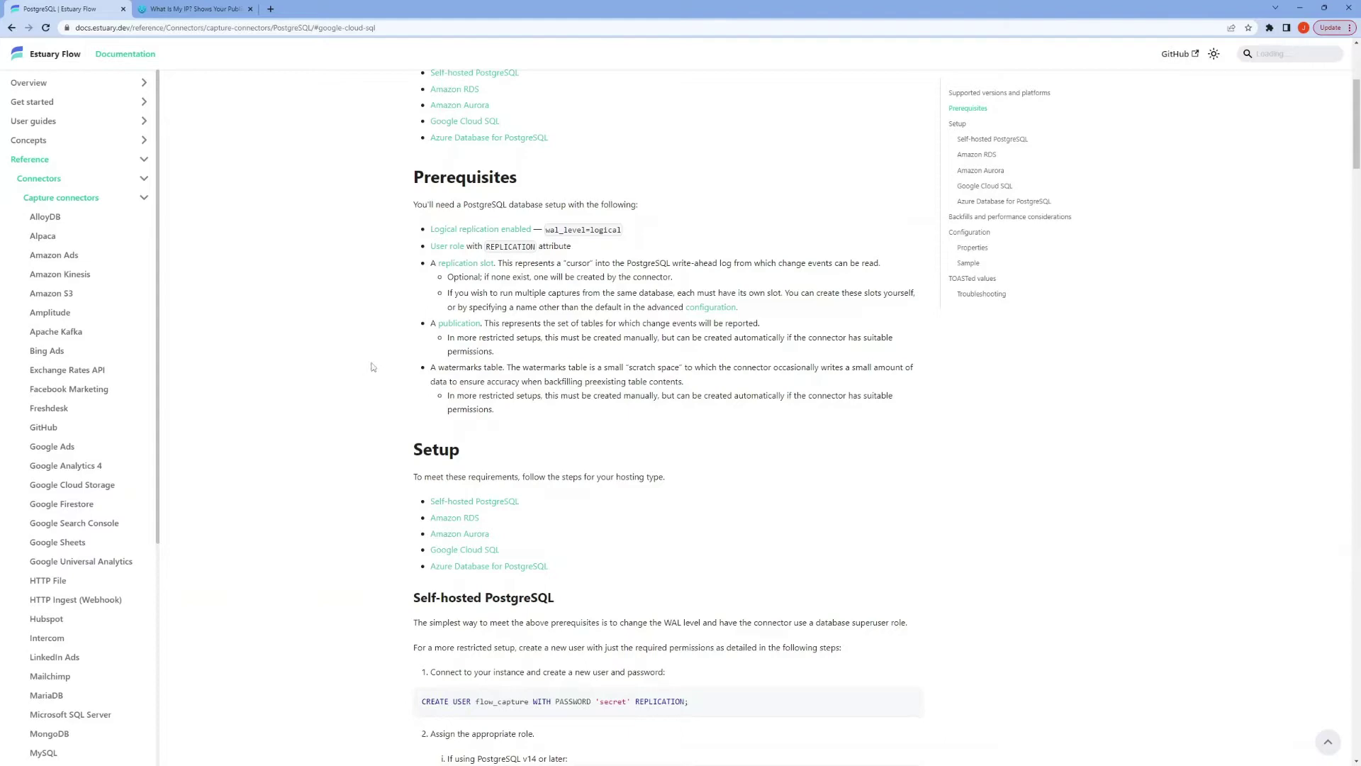
scroll(361, 376, down, 1)
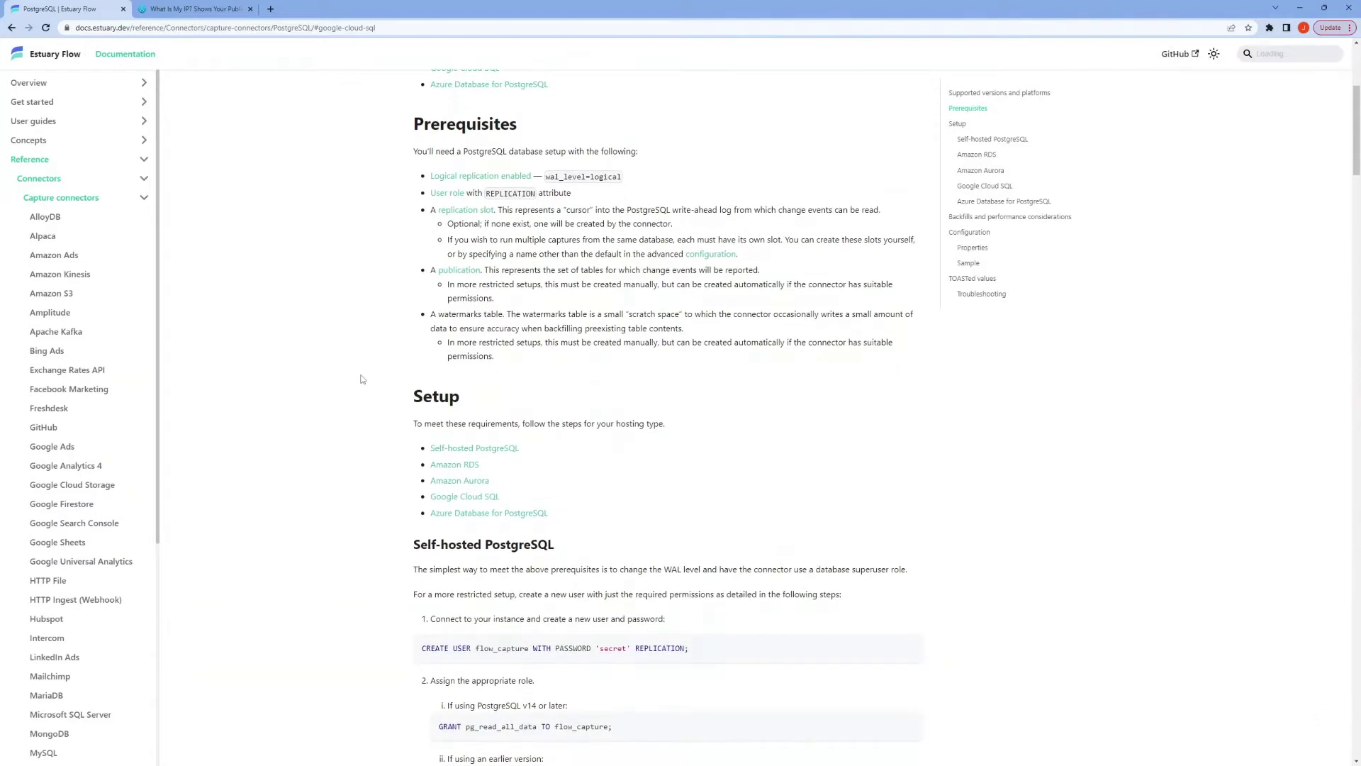
scroll(361, 379, down, 4)
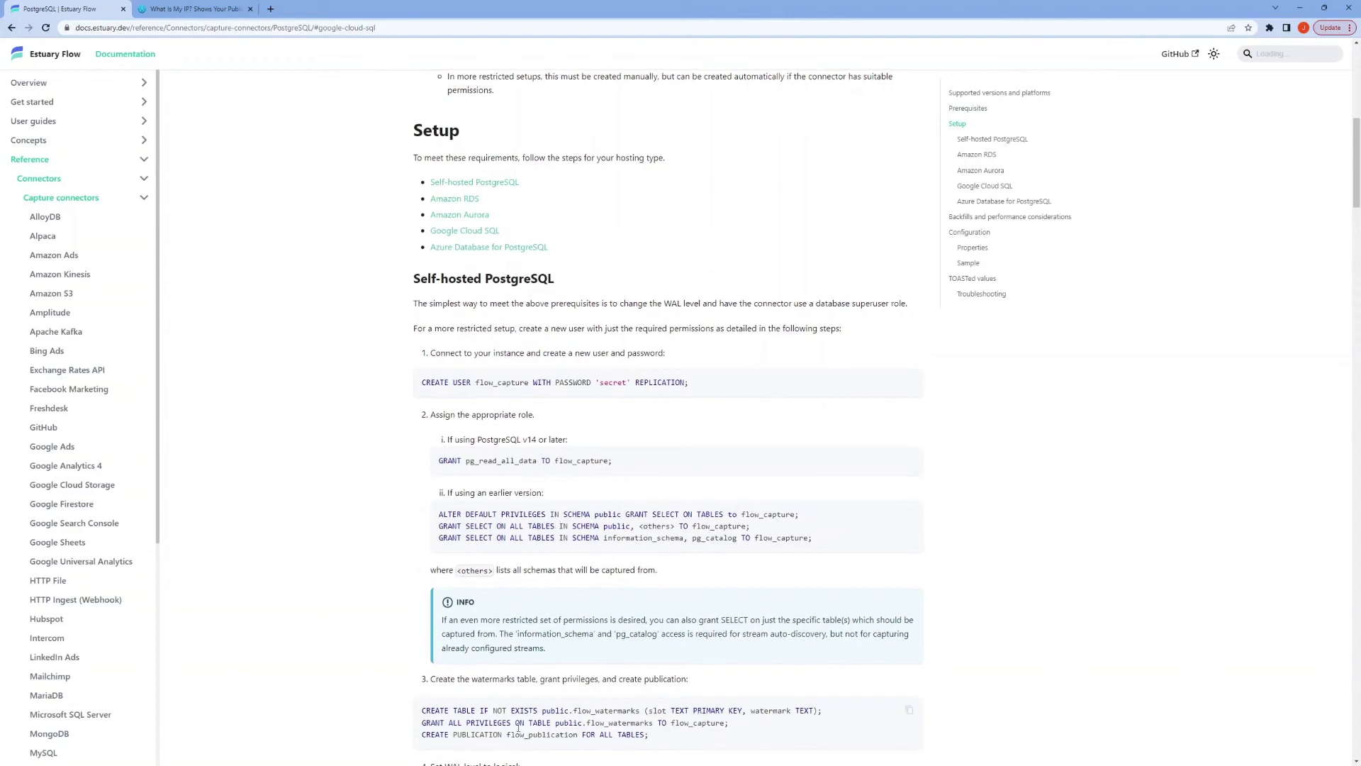
scroll(351, 628, up, 5)
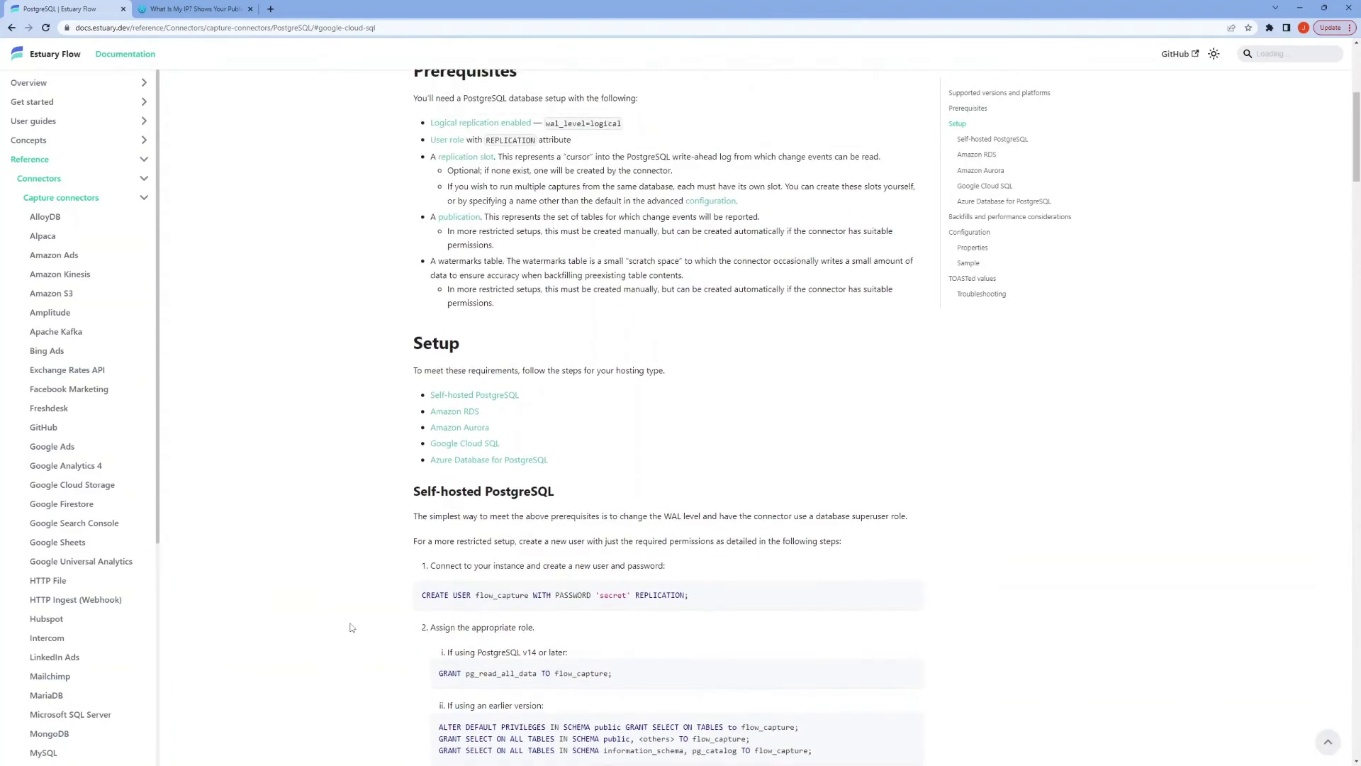
scroll(348, 496, up, 2)
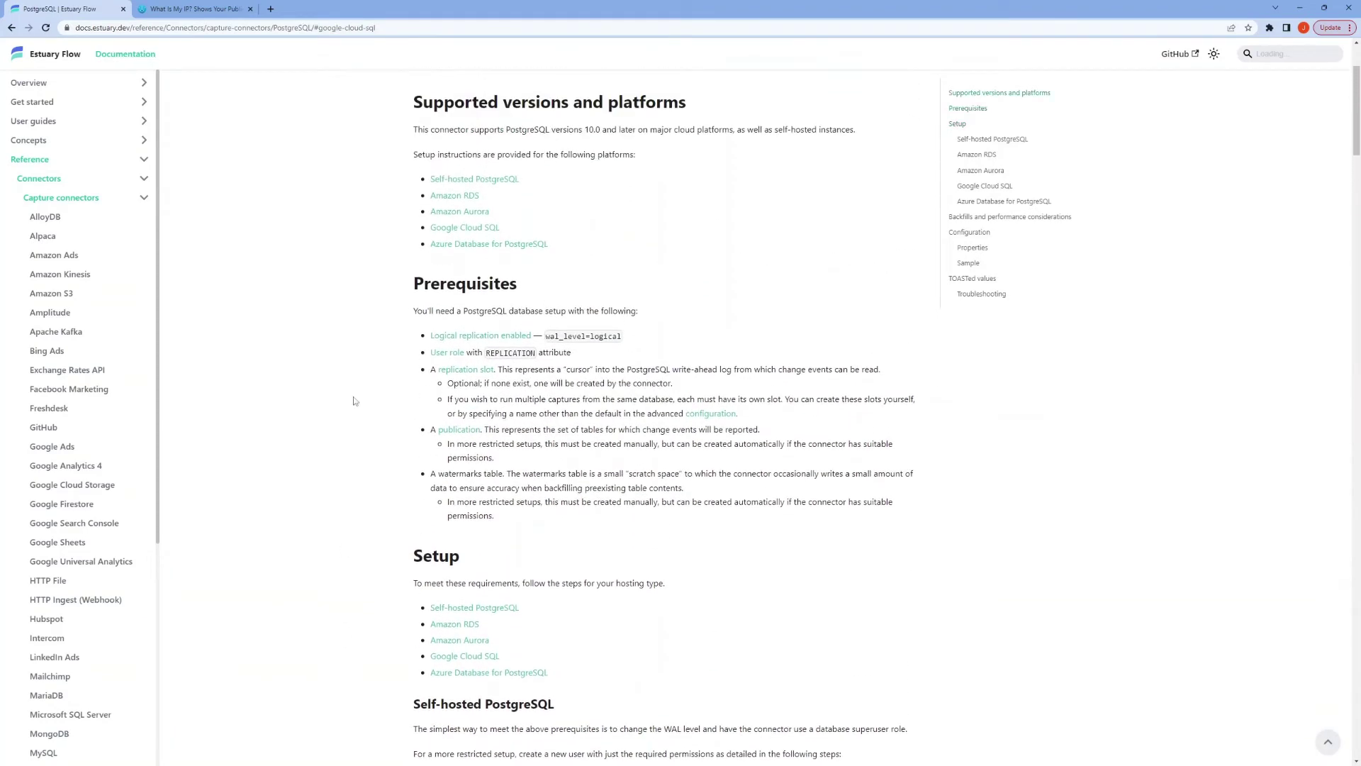
click(460, 227)
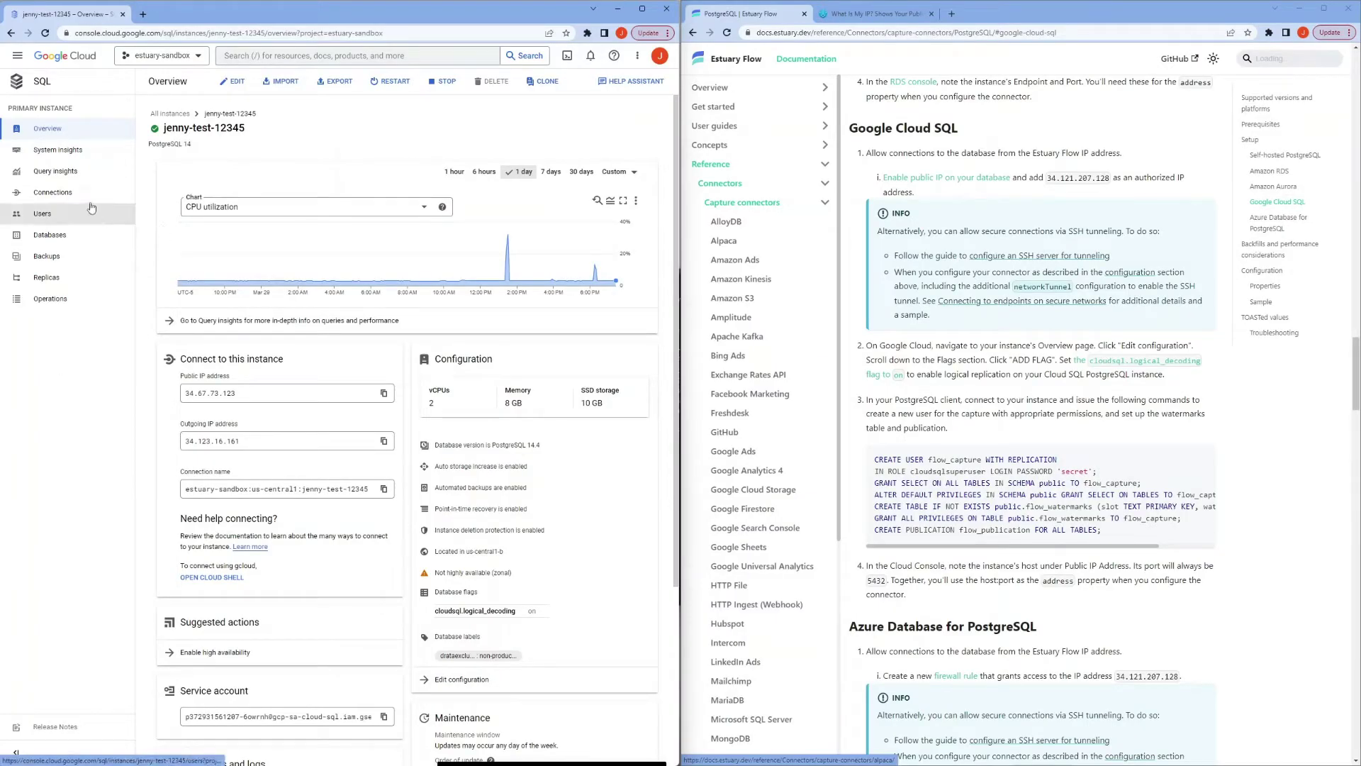
Step: Show the instance's Connections networking settings and start a new authorized network entry
click(88, 204)
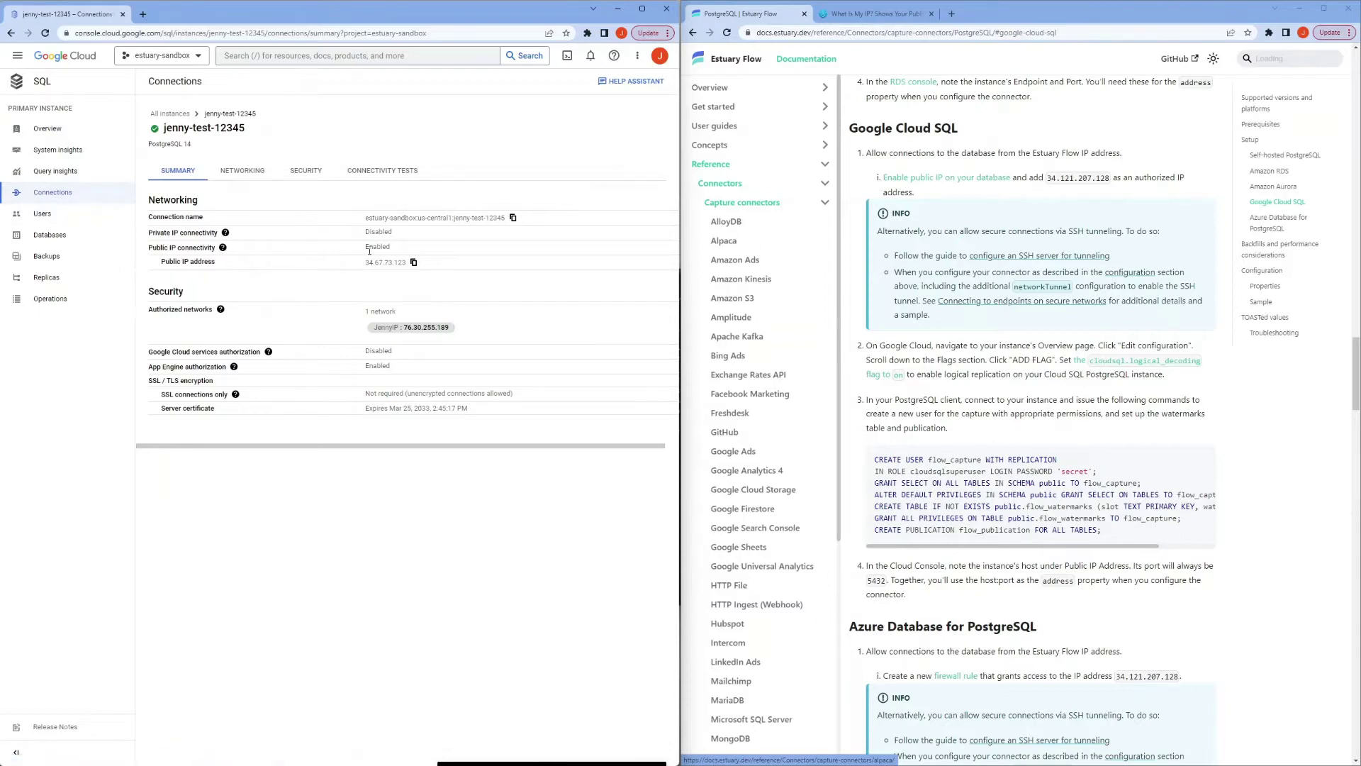
click(255, 177)
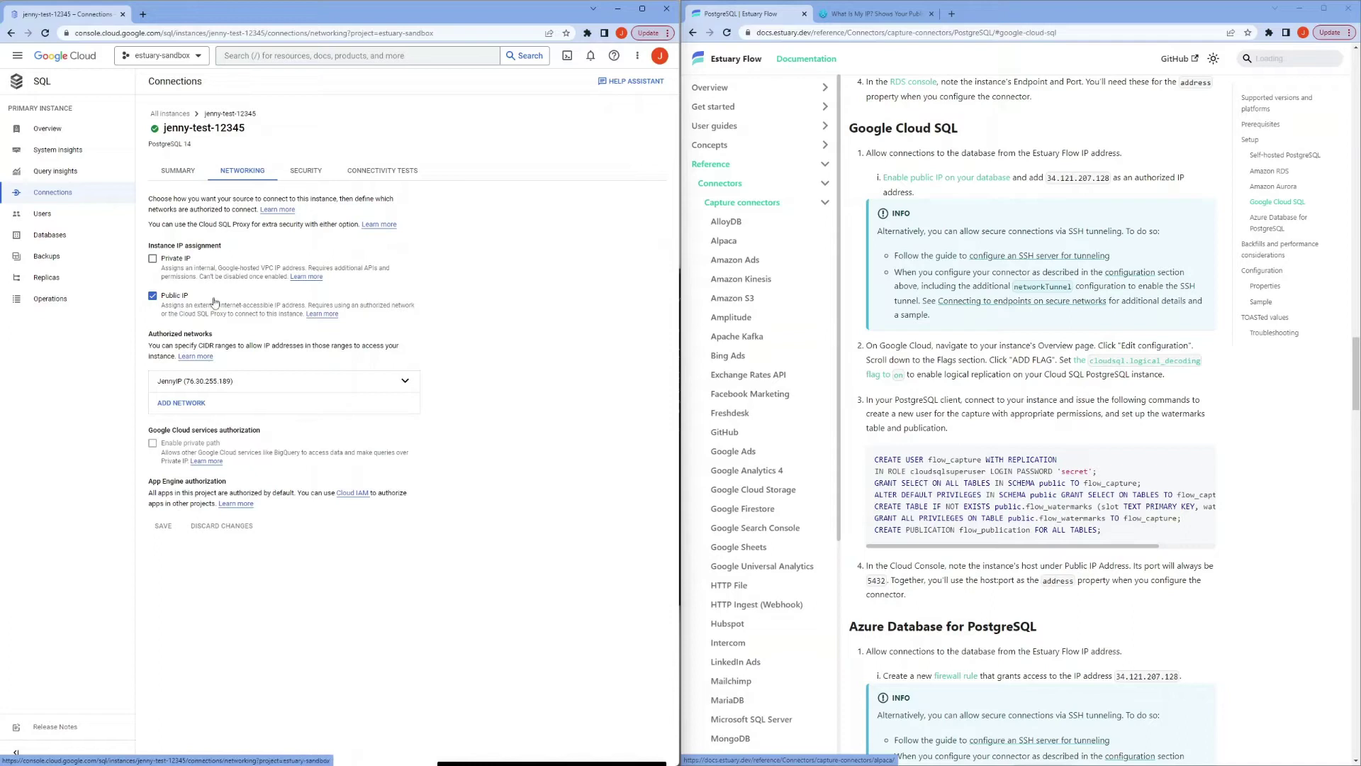
click(190, 410)
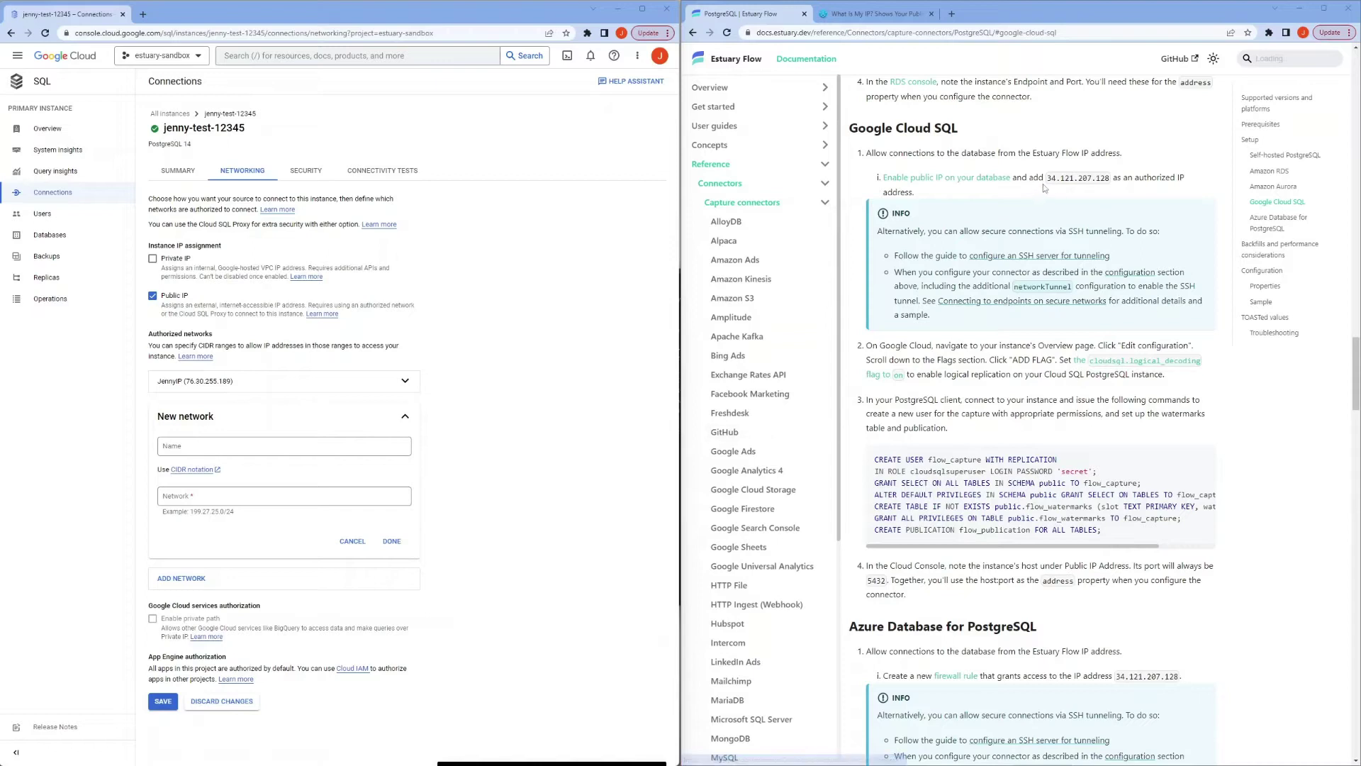
Step: Copy the Estuary Flow IP 34.121.207.128 from the docs into the new network's address field
drag(1047, 178, 1115, 177)
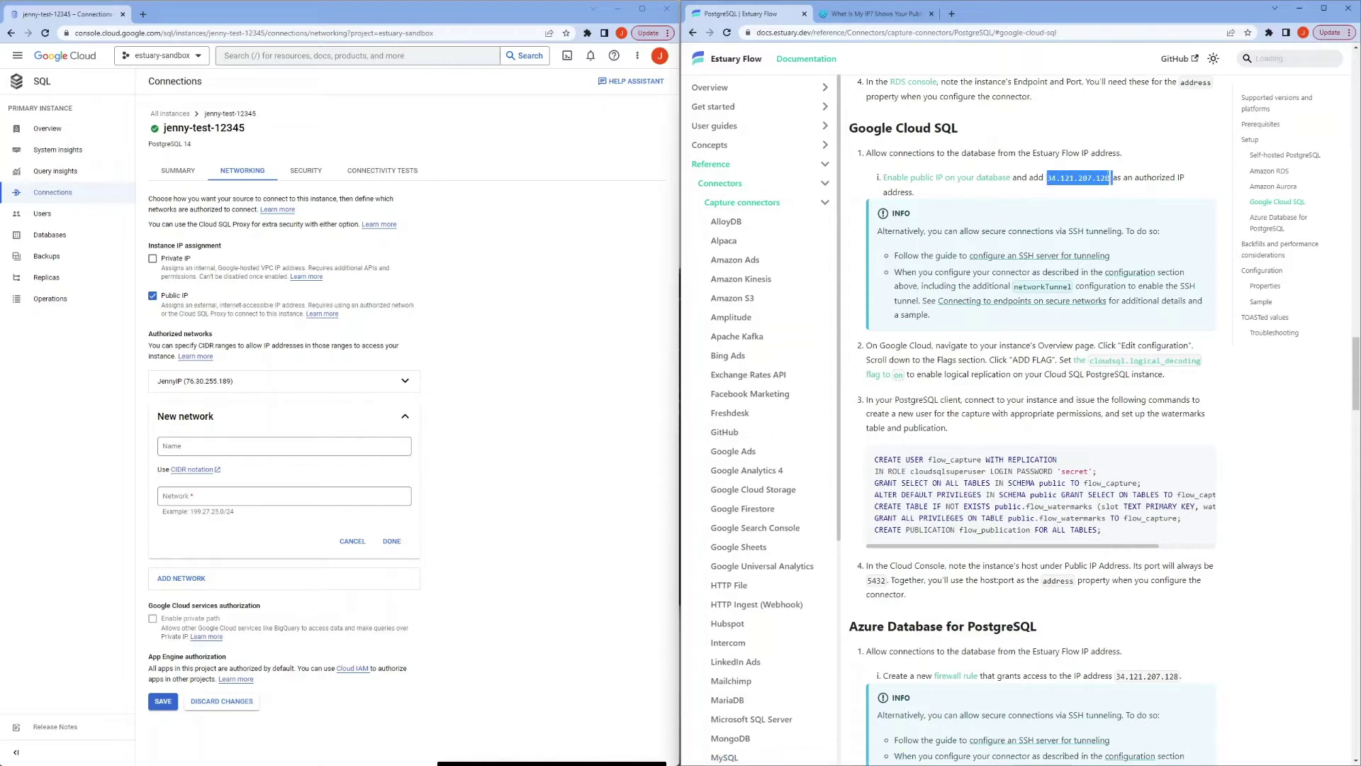
right_click(1101, 178)
click(1127, 186)
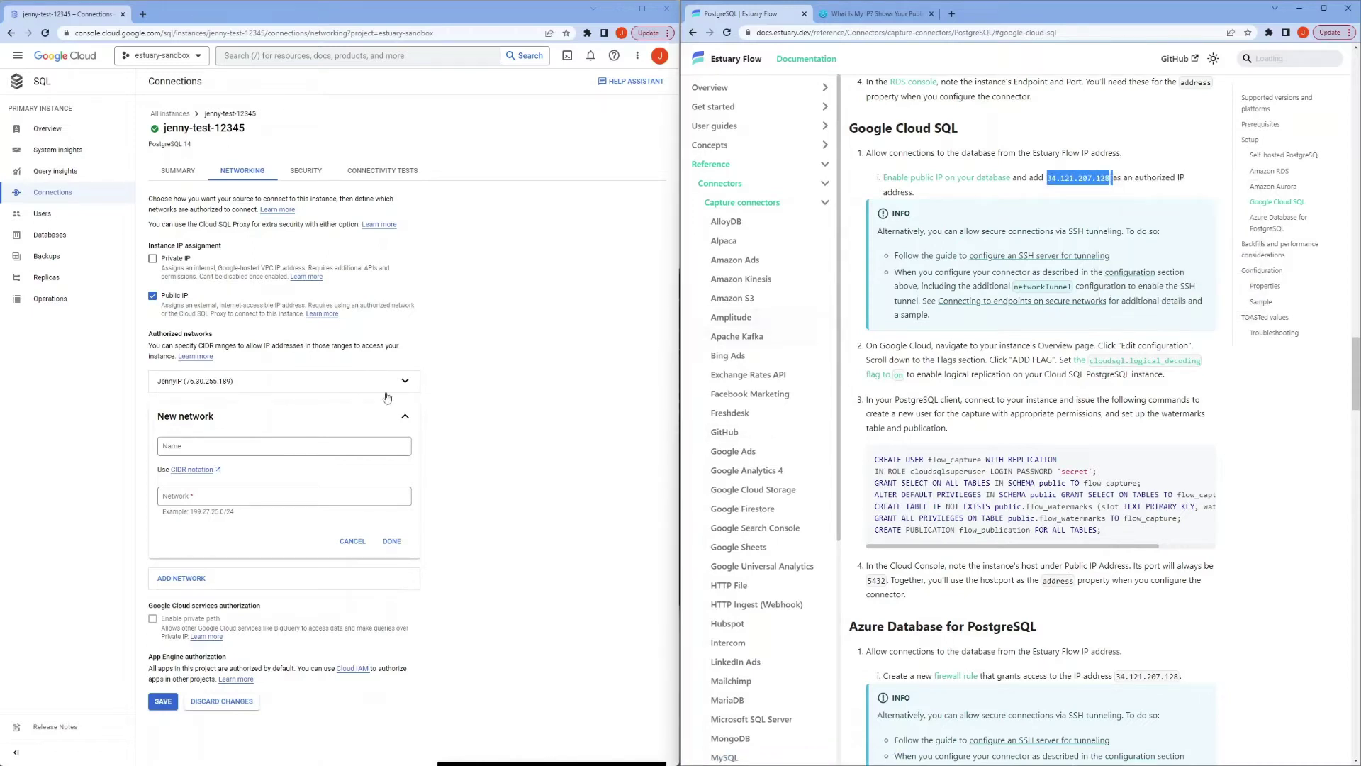
click(227, 495)
key(ctrl+v)
click(254, 446)
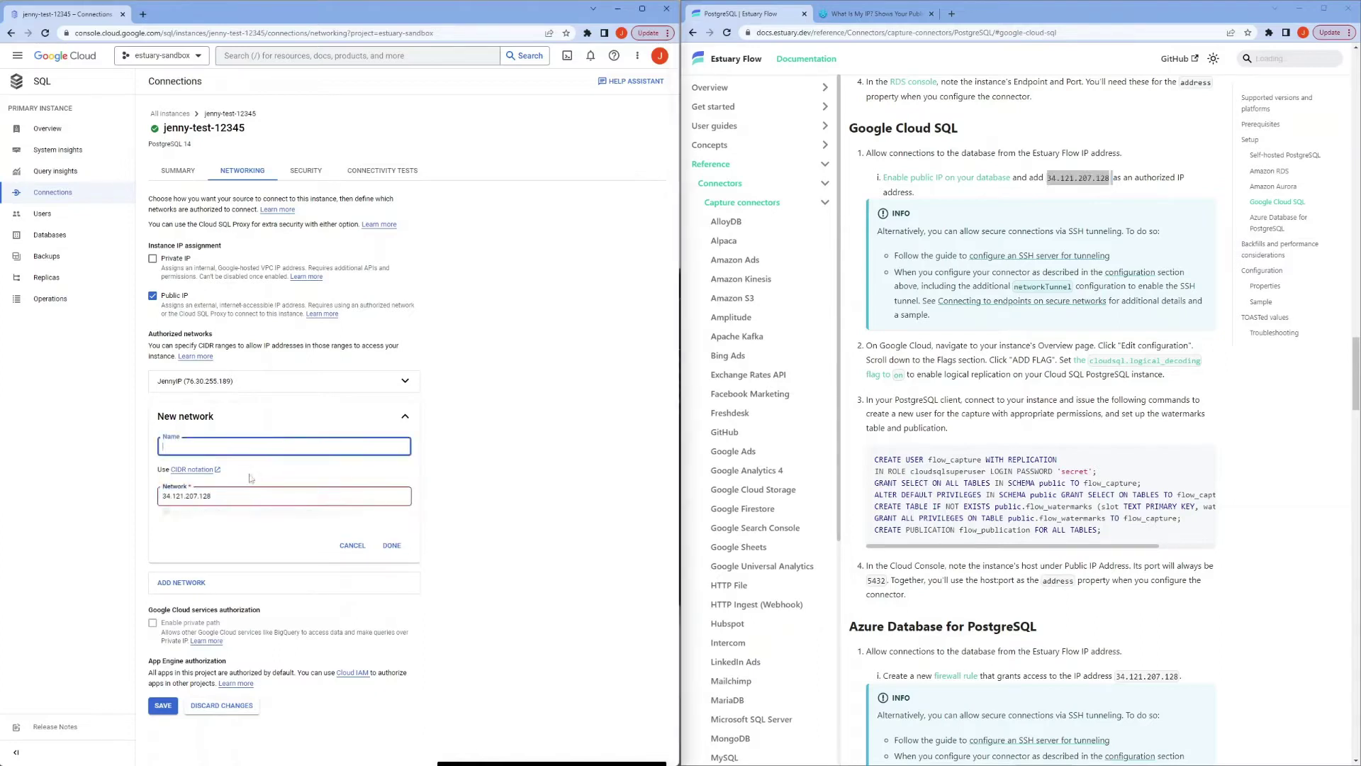
click(250, 497)
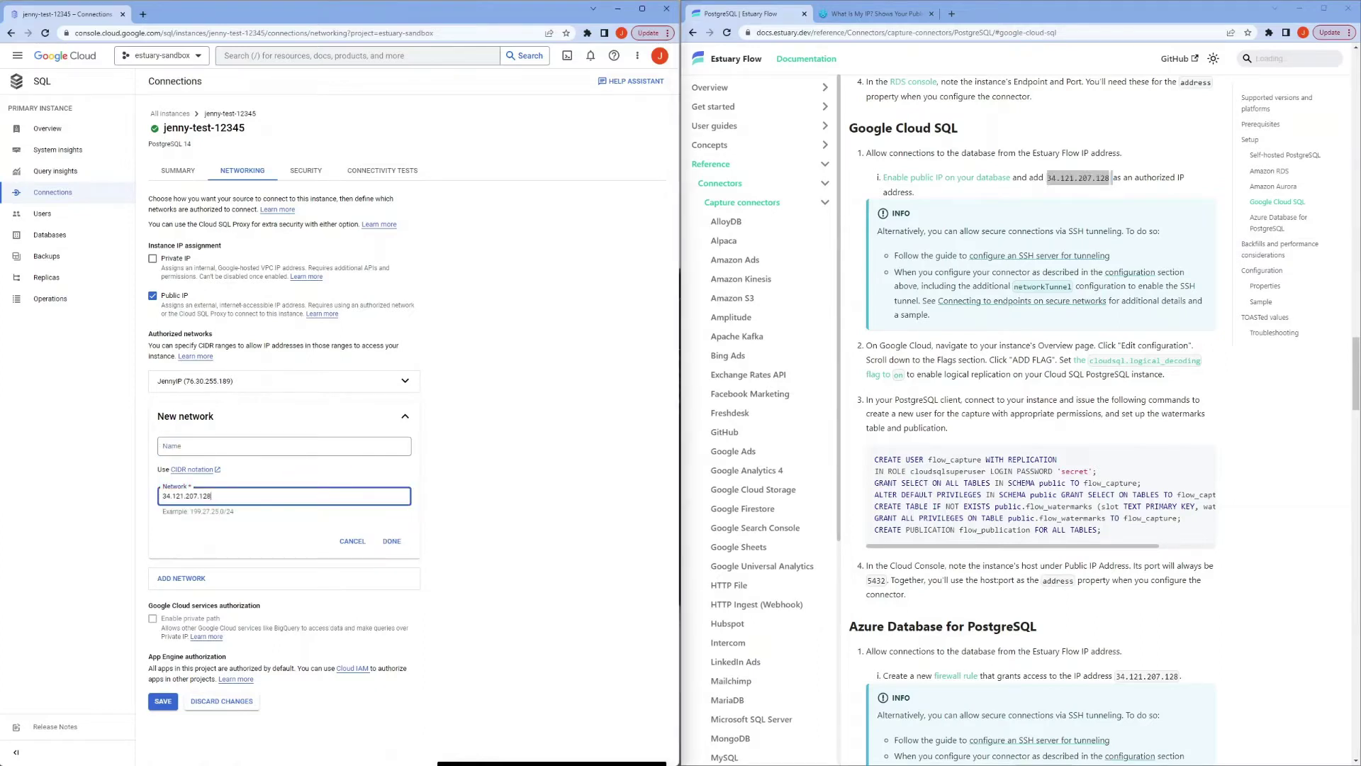
Step: Name the network Estuary, save the authorized network, and go back to Overview
click(248, 446)
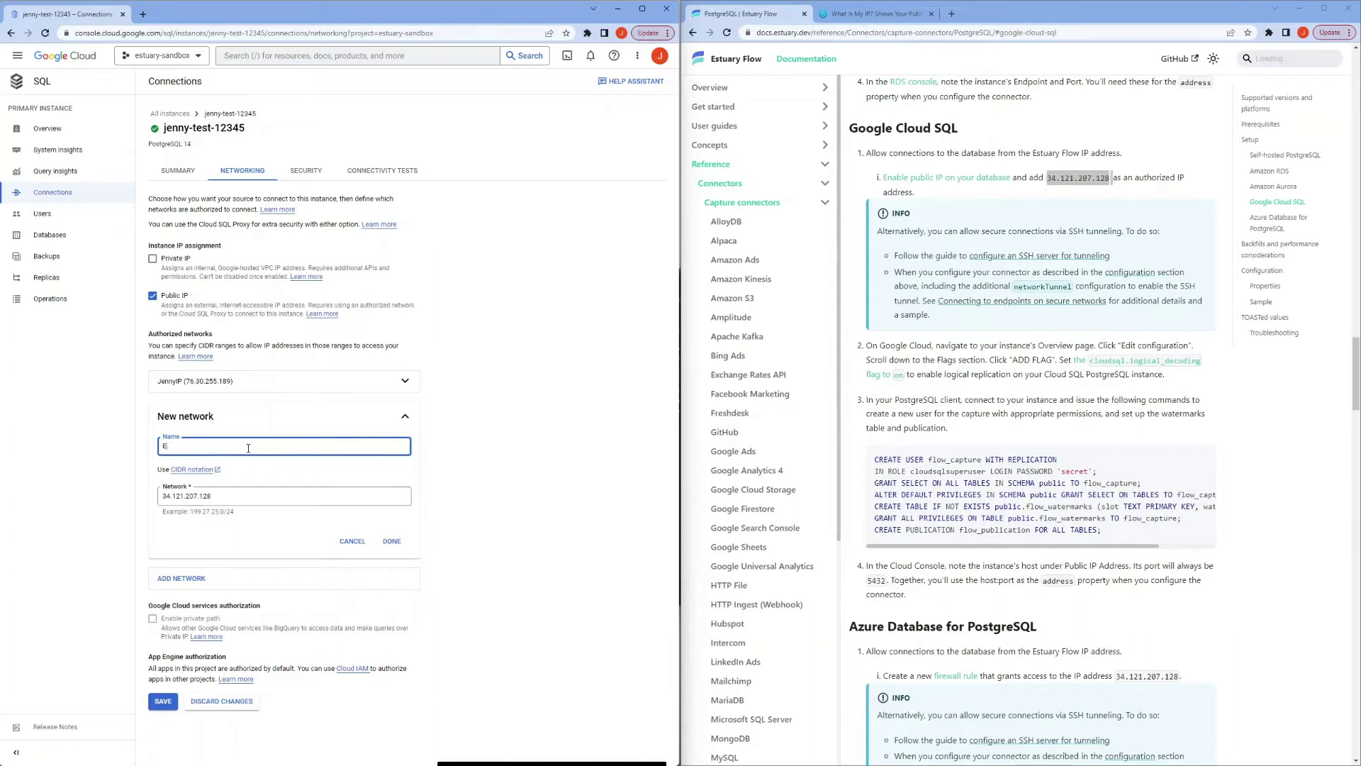
text(Estuary)
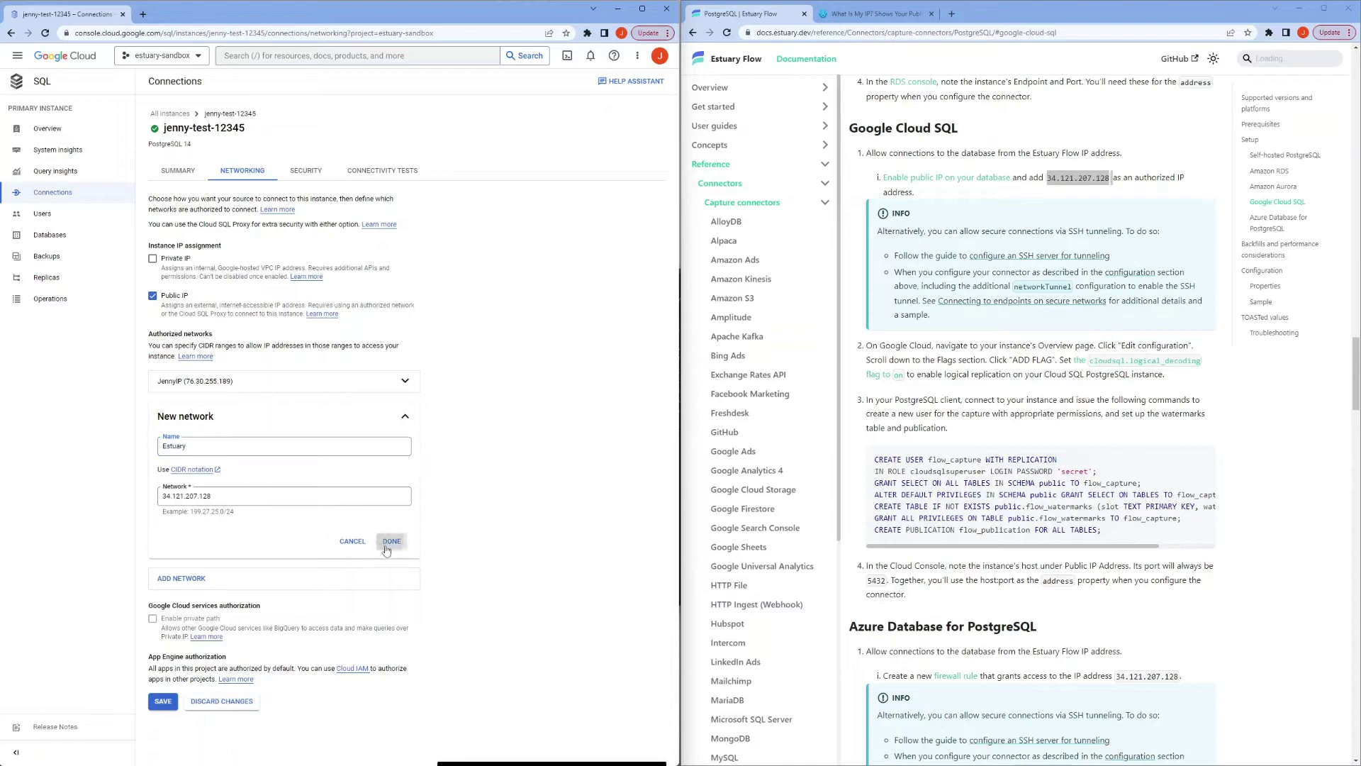
click(391, 541)
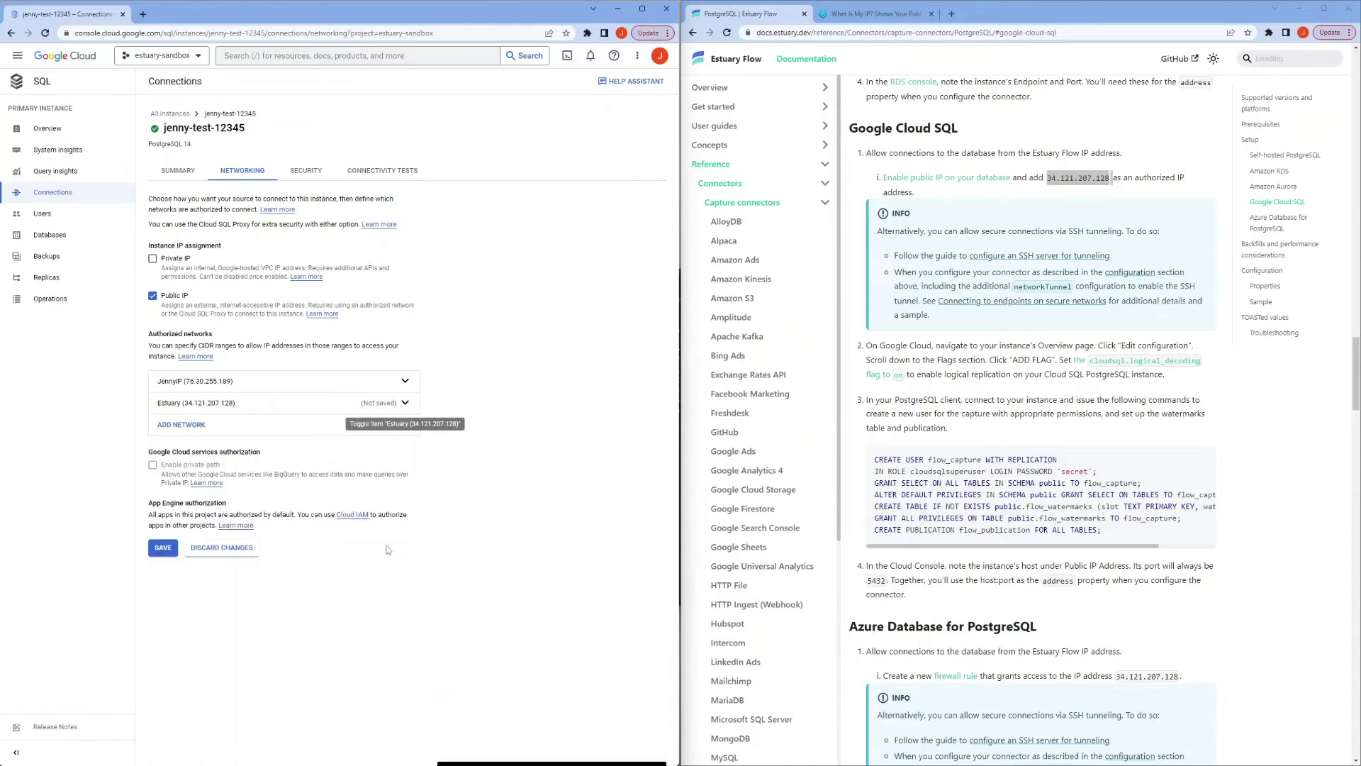
click(163, 548)
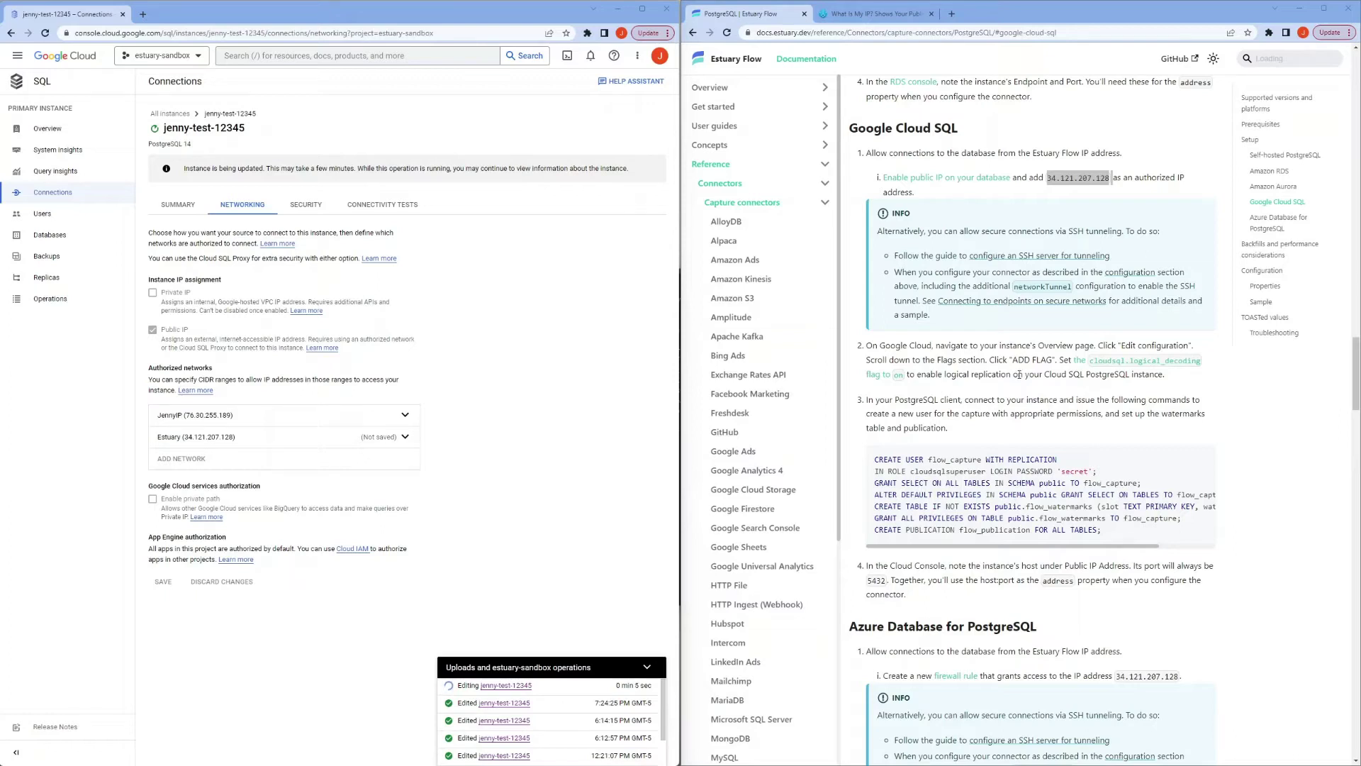
click(47, 129)
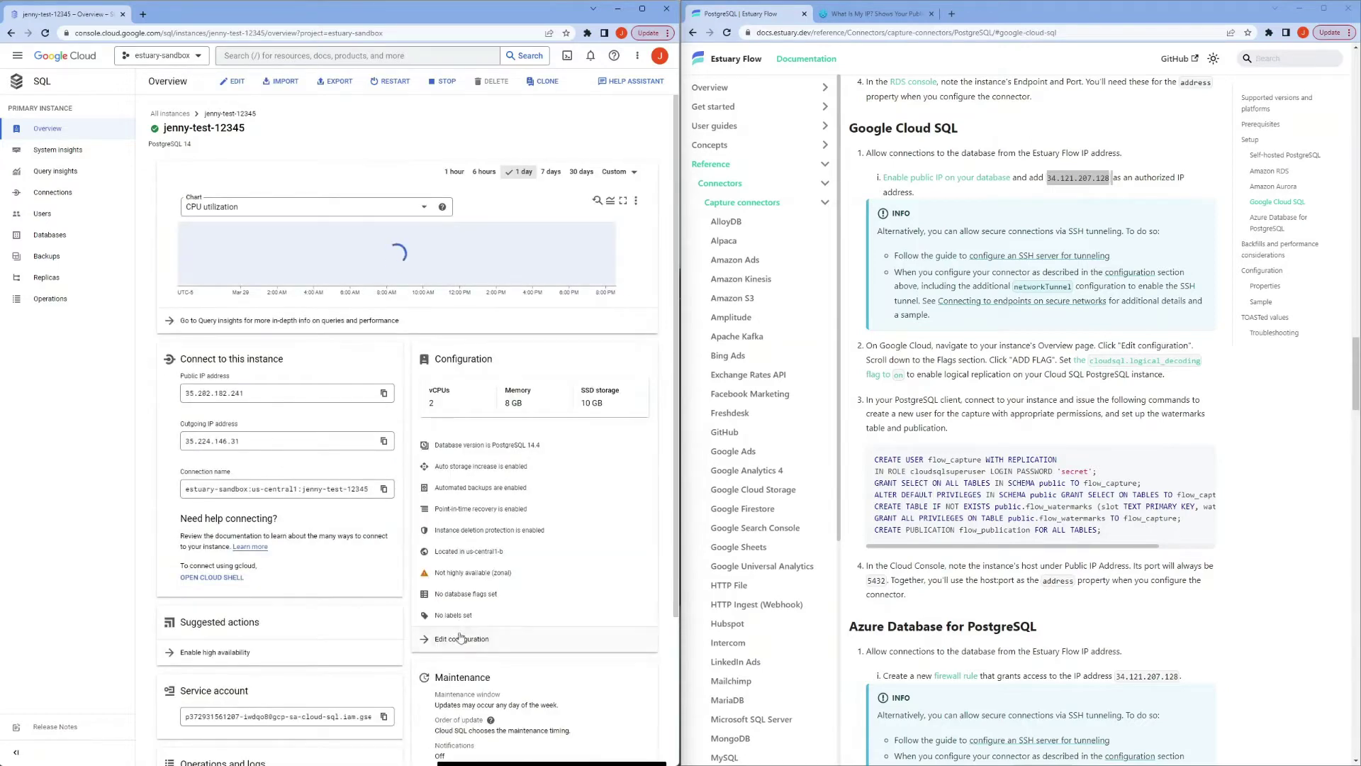
Step: Edit the instance configuration and add a new entry under Database flags
click(462, 640)
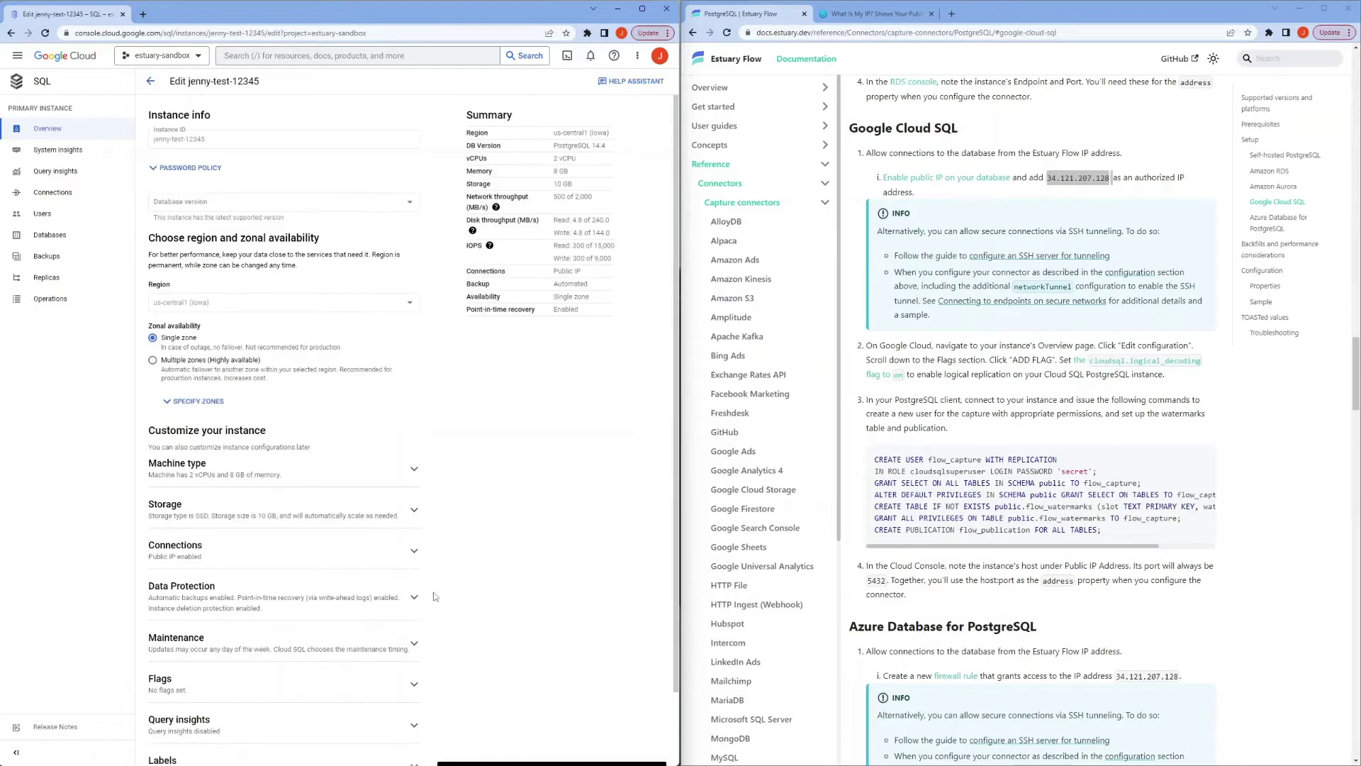
scroll(310, 476, down, 1)
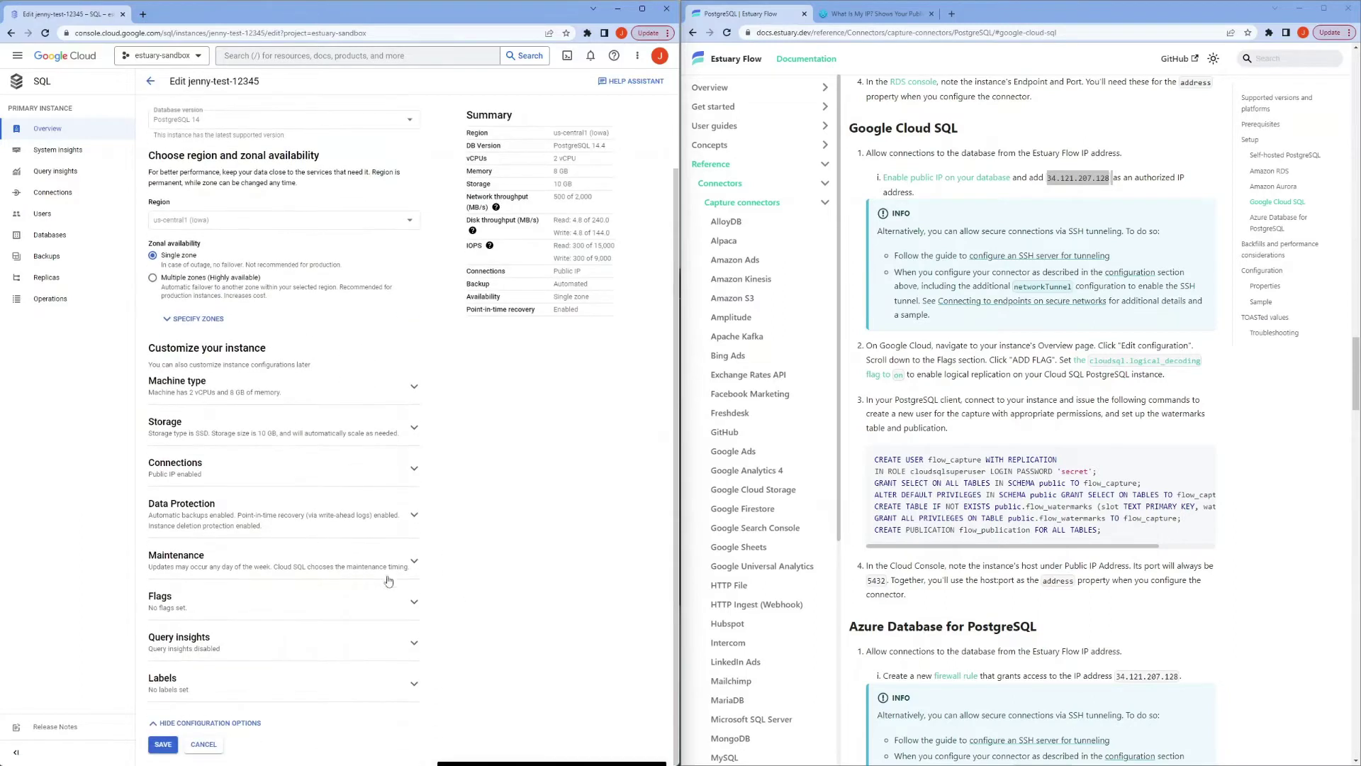
click(410, 601)
scroll(283, 602, down, 1)
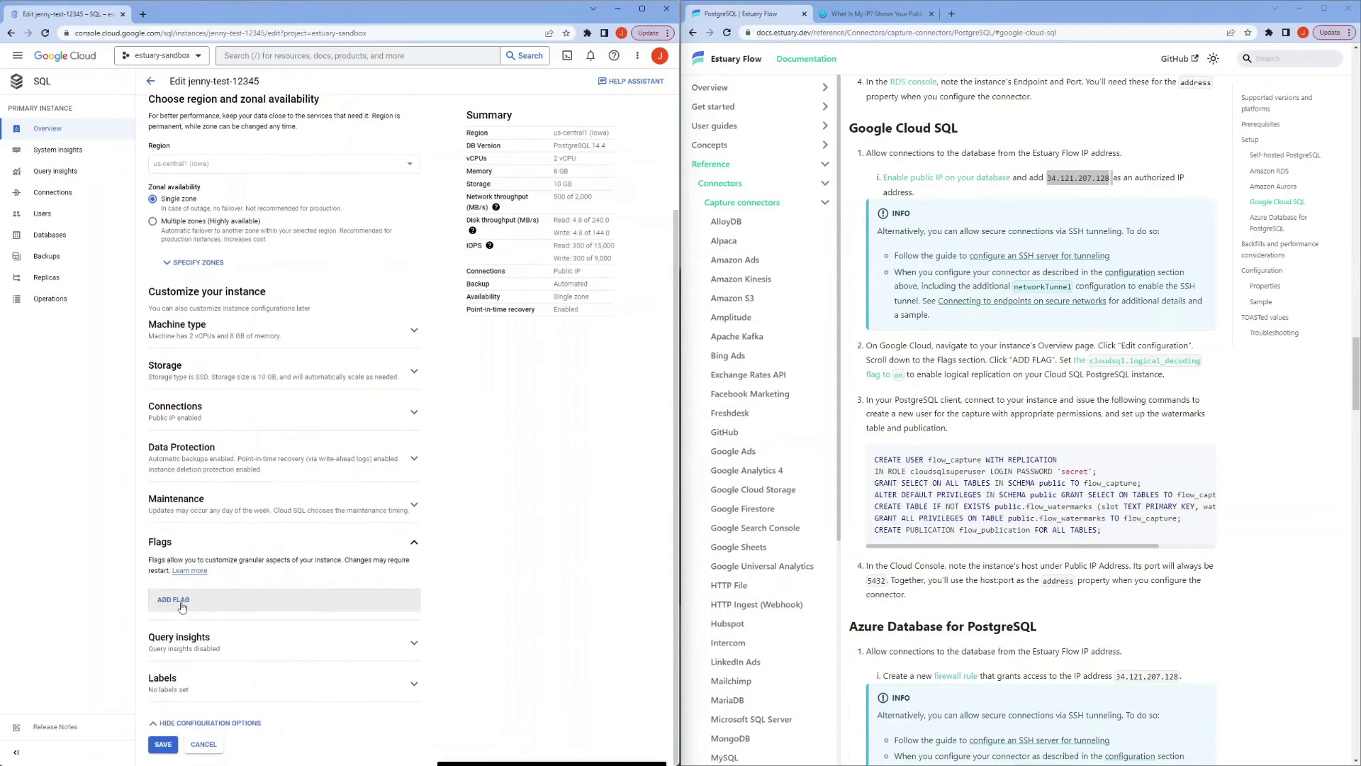
click(176, 600)
scroll(187, 624, down, 1)
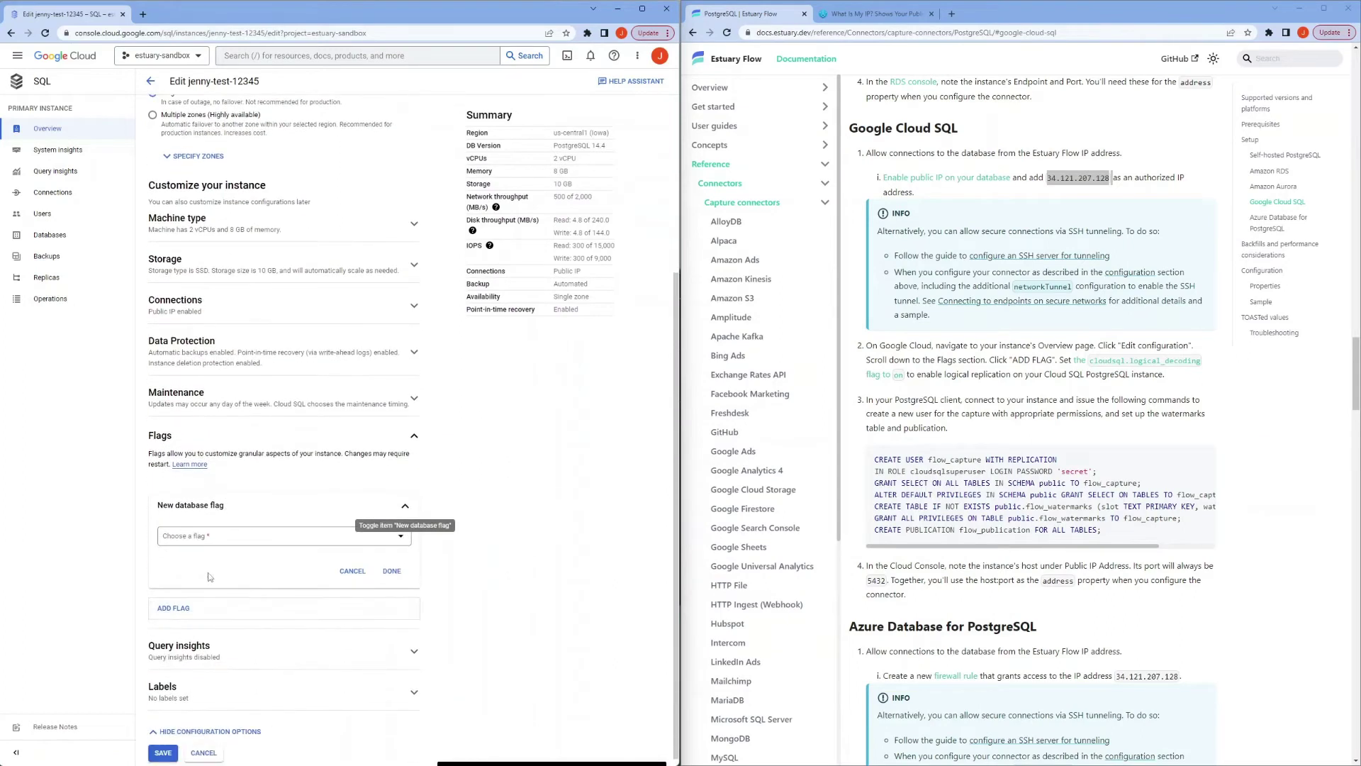
Step: Set the cloudsql.logical_decoding flag to On and save the instance with a restart
click(223, 538)
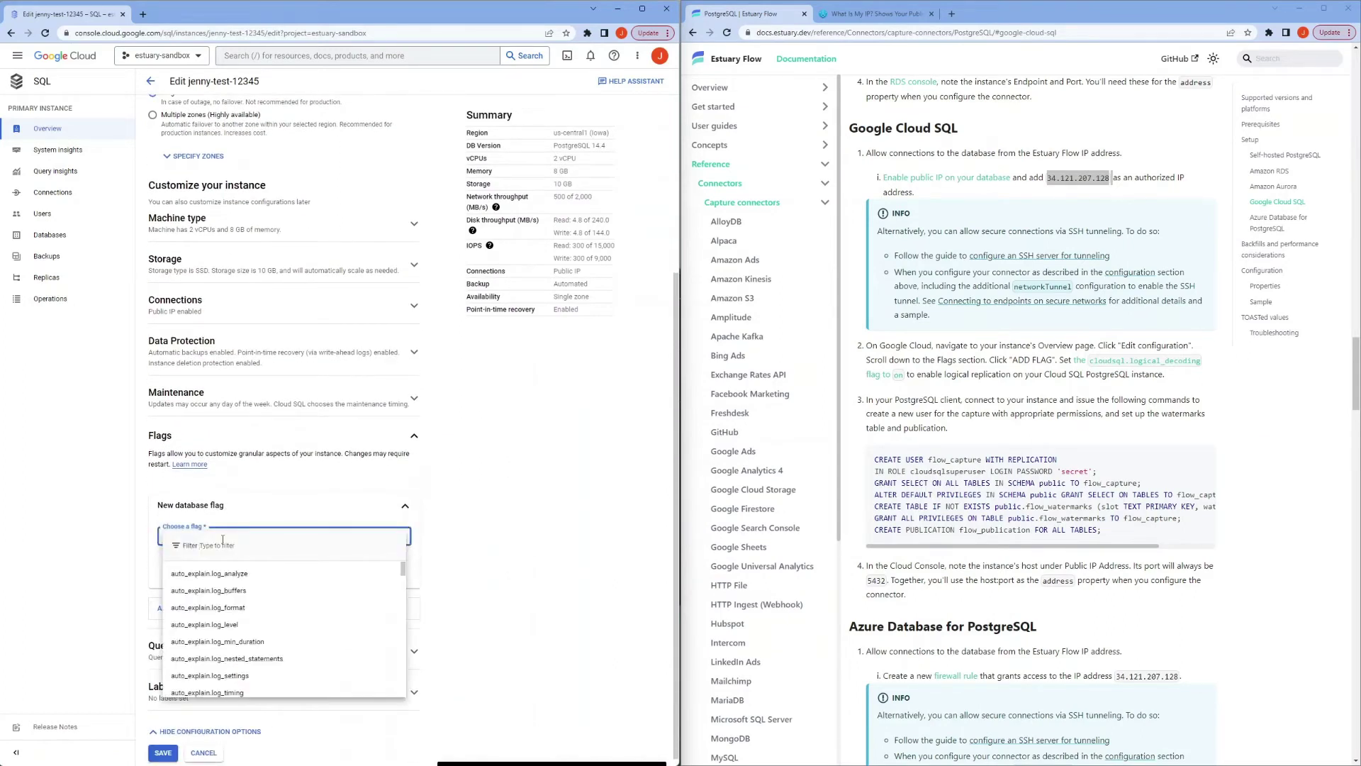
text(cloud)
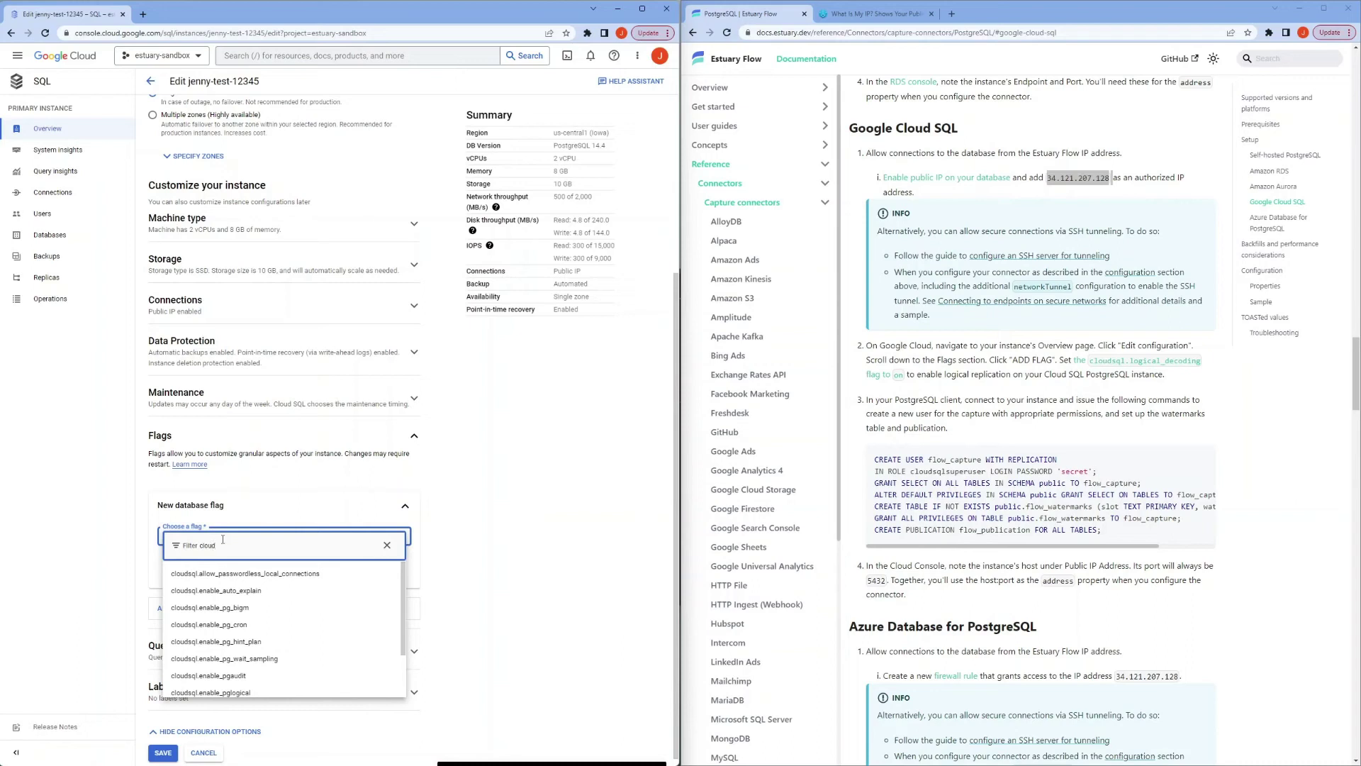
text(sql.logical_)
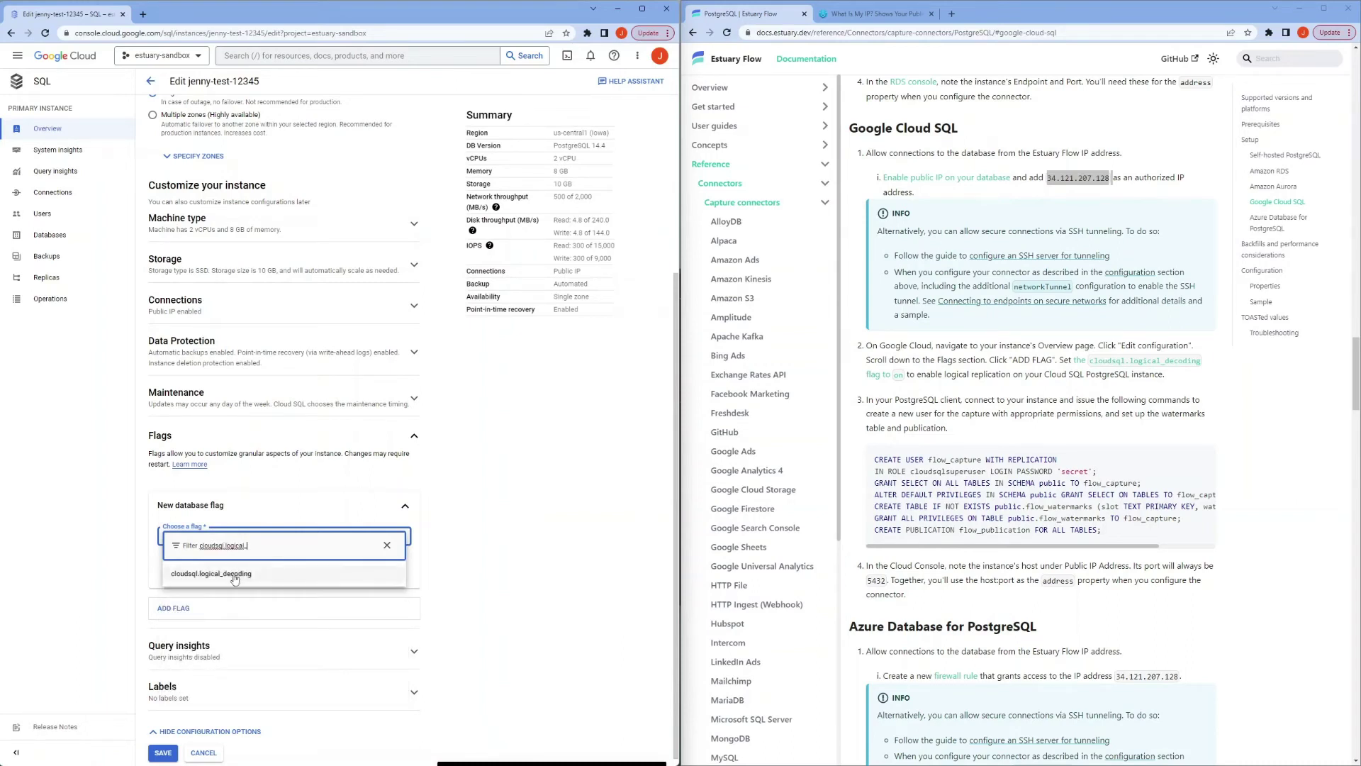
click(235, 574)
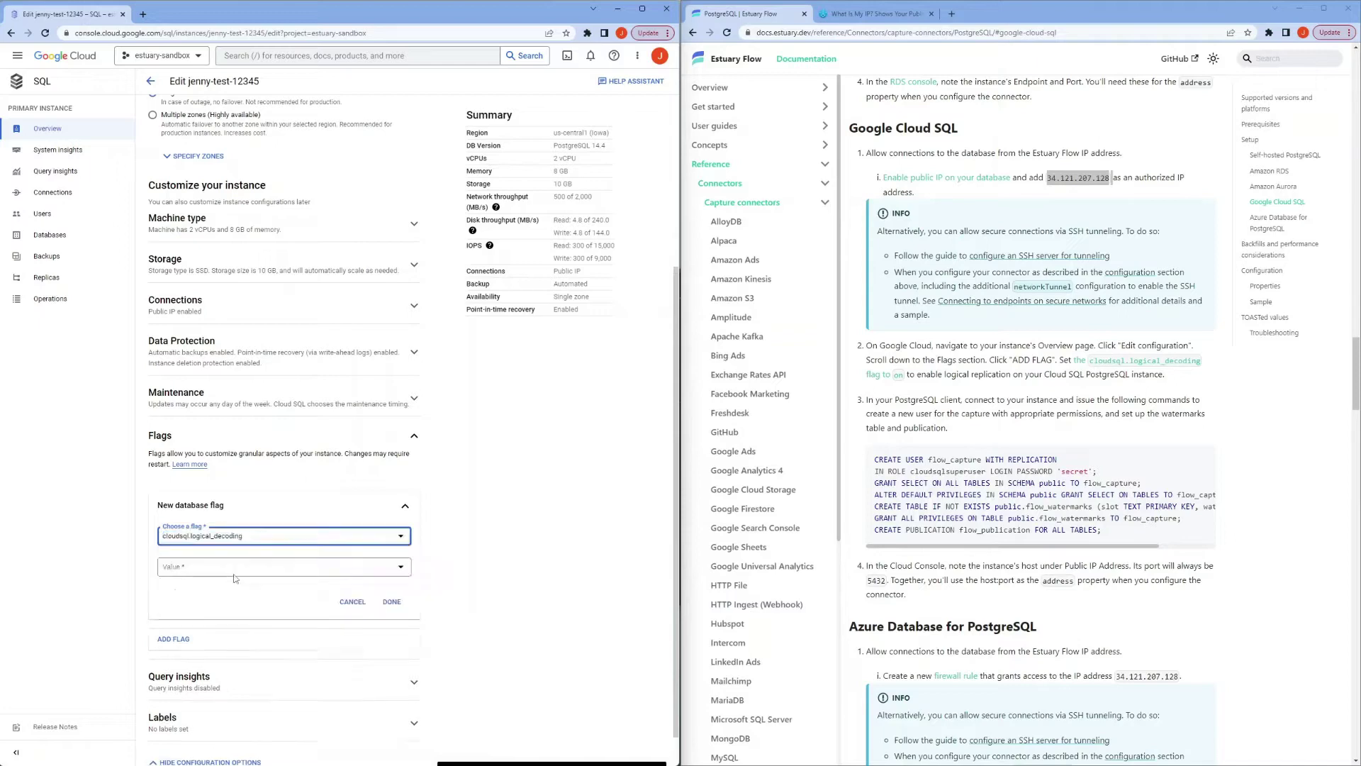
click(391, 601)
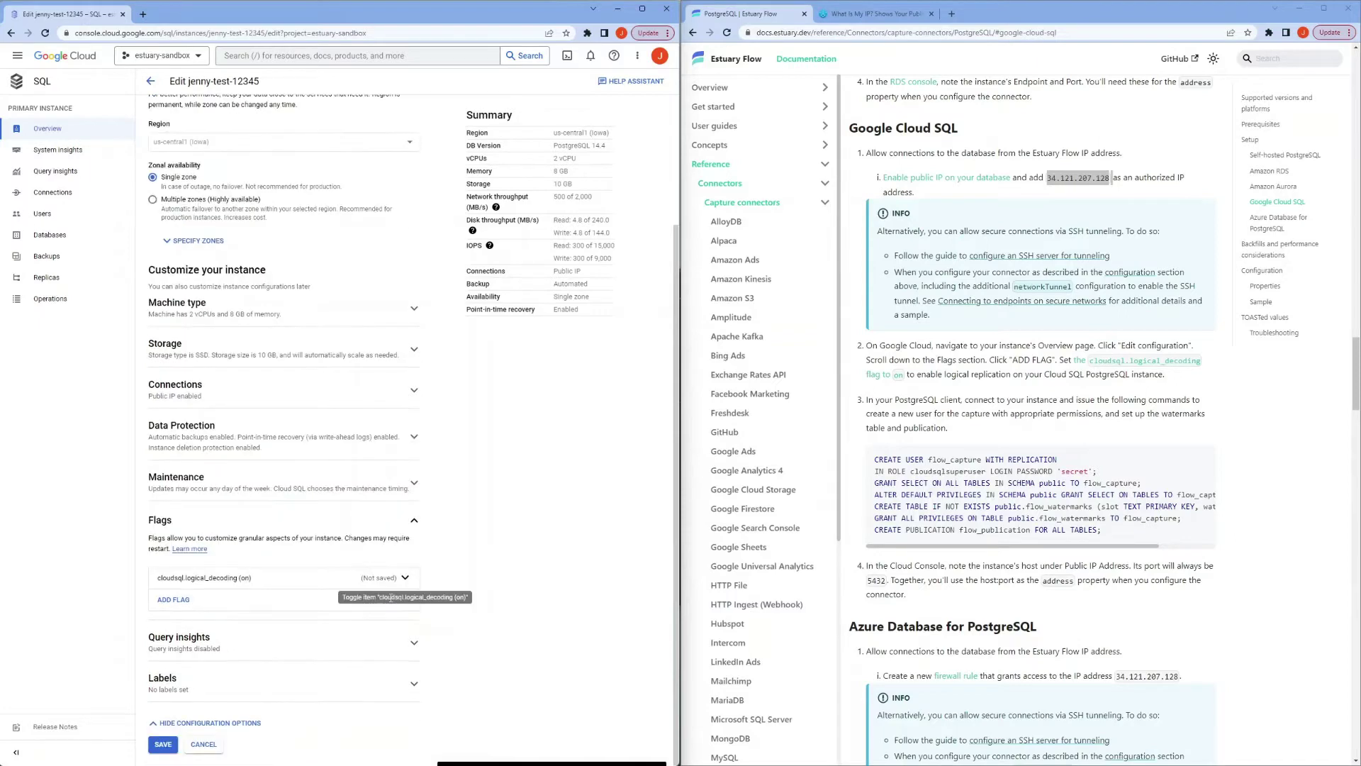
click(160, 744)
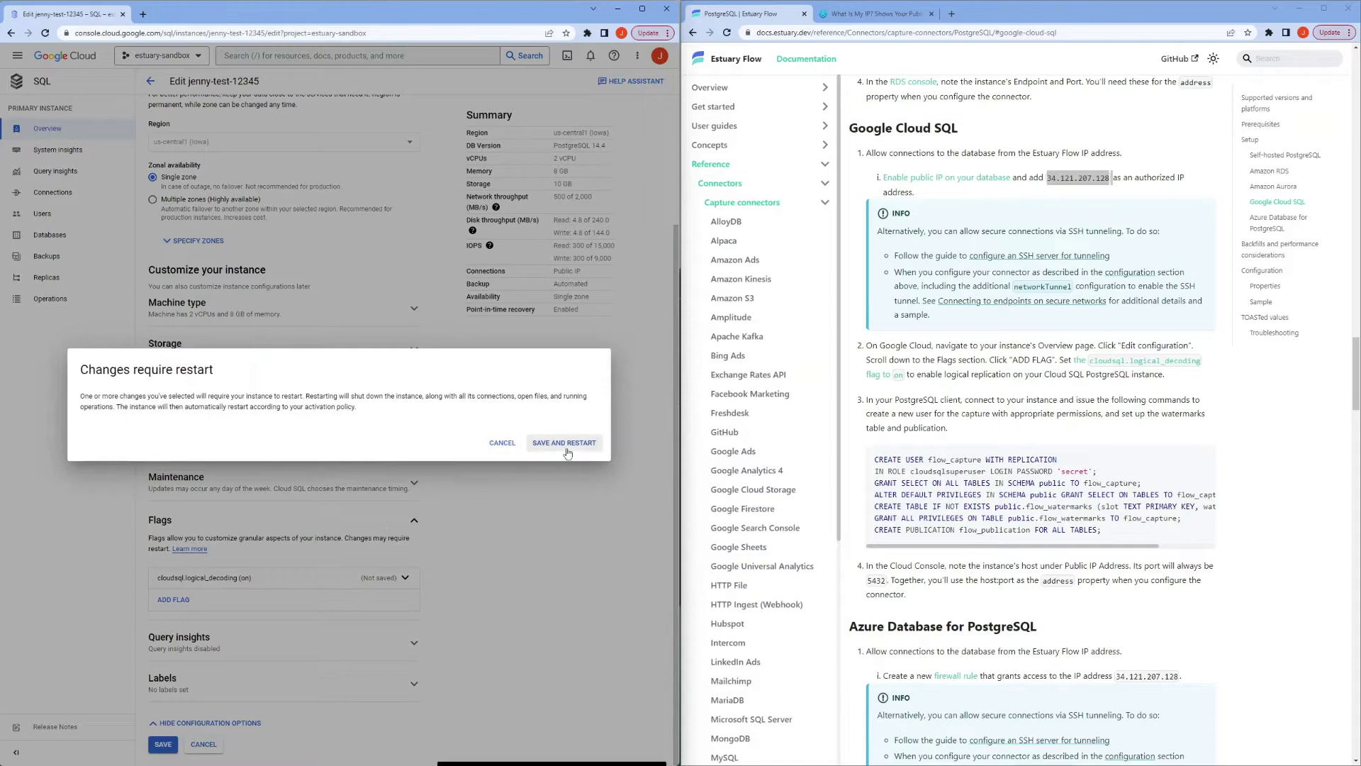
click(564, 443)
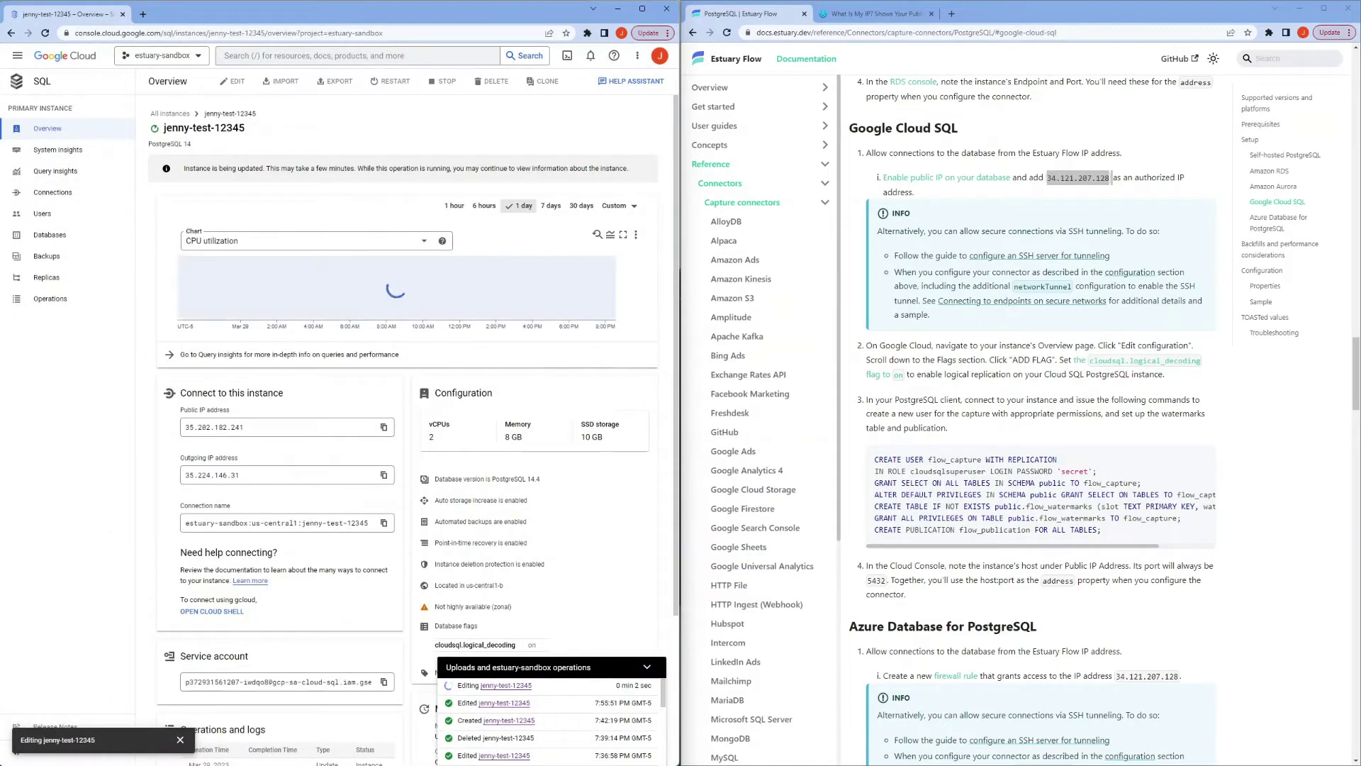
key(alt+Tab)
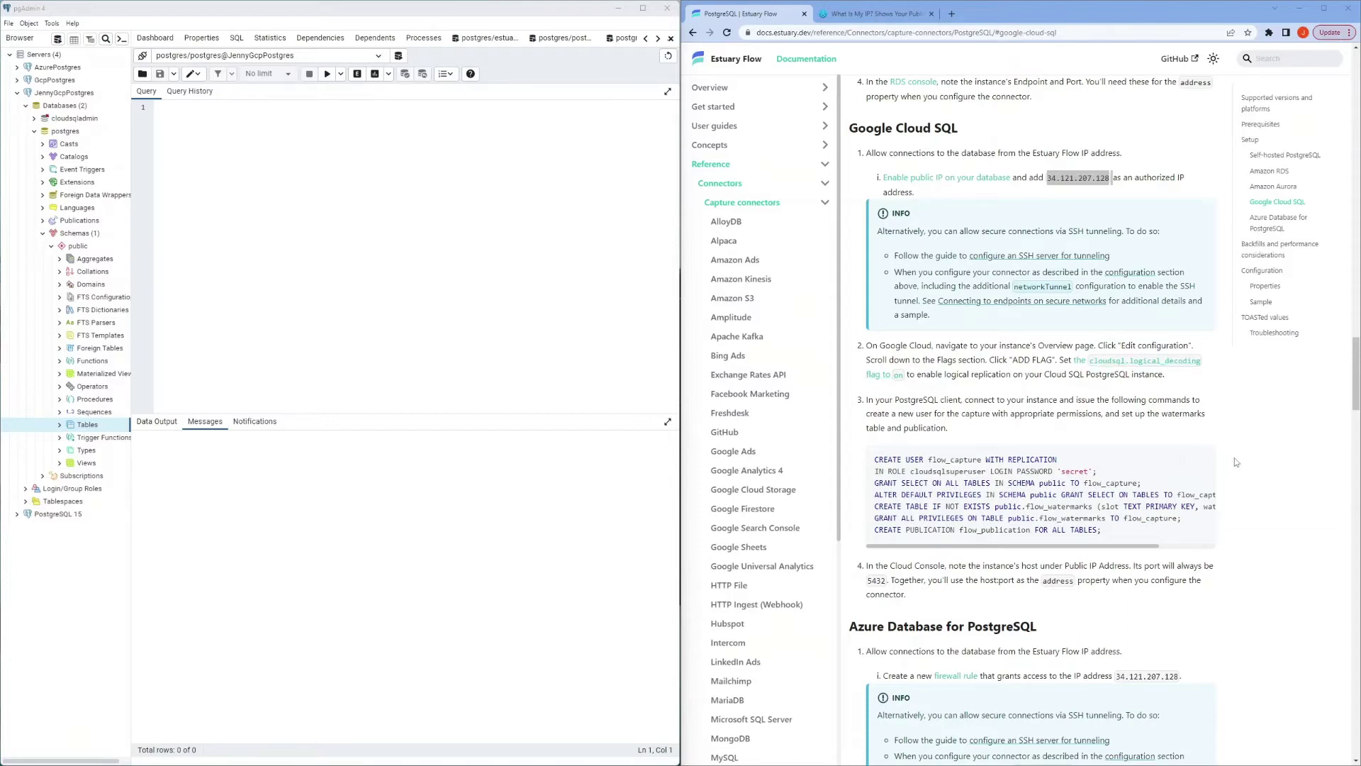
Step: Run the docs' setup SQL for flow_capture, flow_watermarks and flow_publication in the pgAdmin Query Tool
mouse_move(1206, 468)
click(1206, 468)
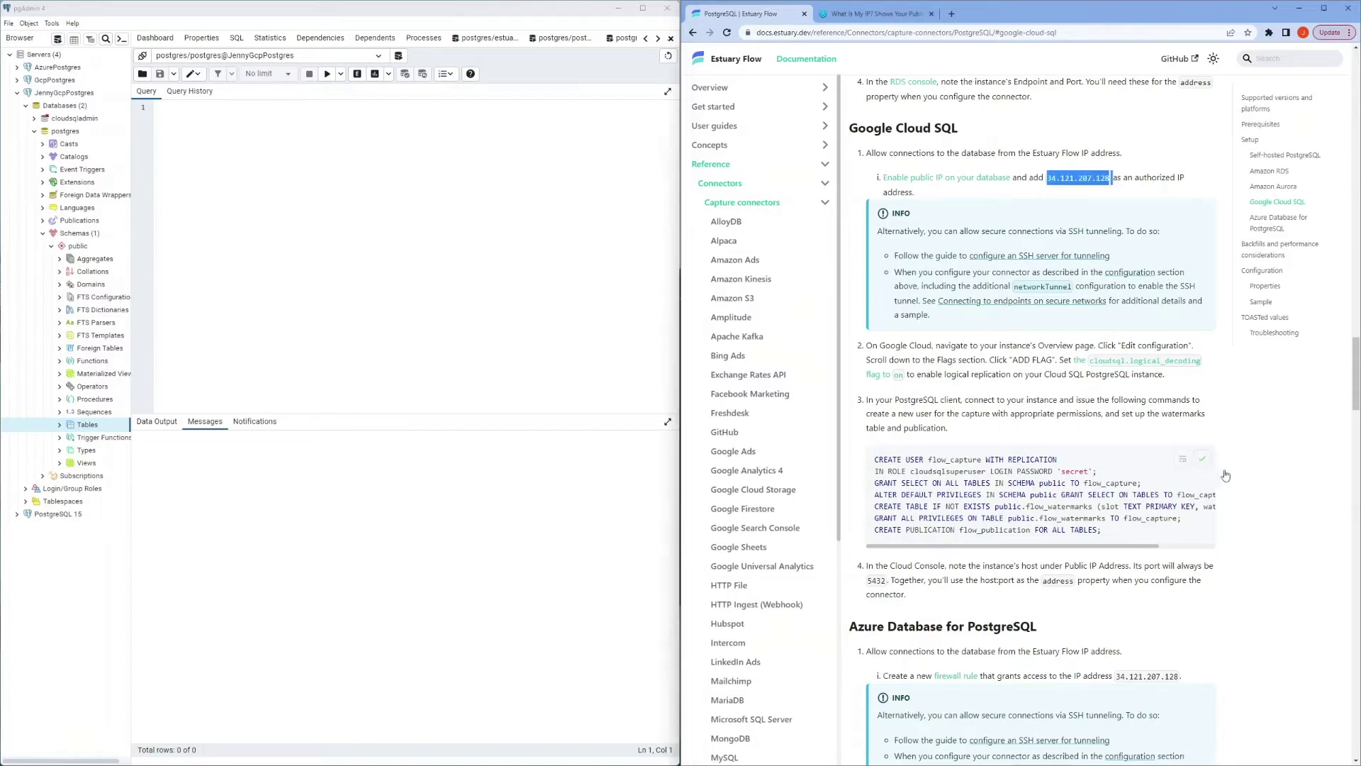
click(395, 210)
key(ctrl+v)
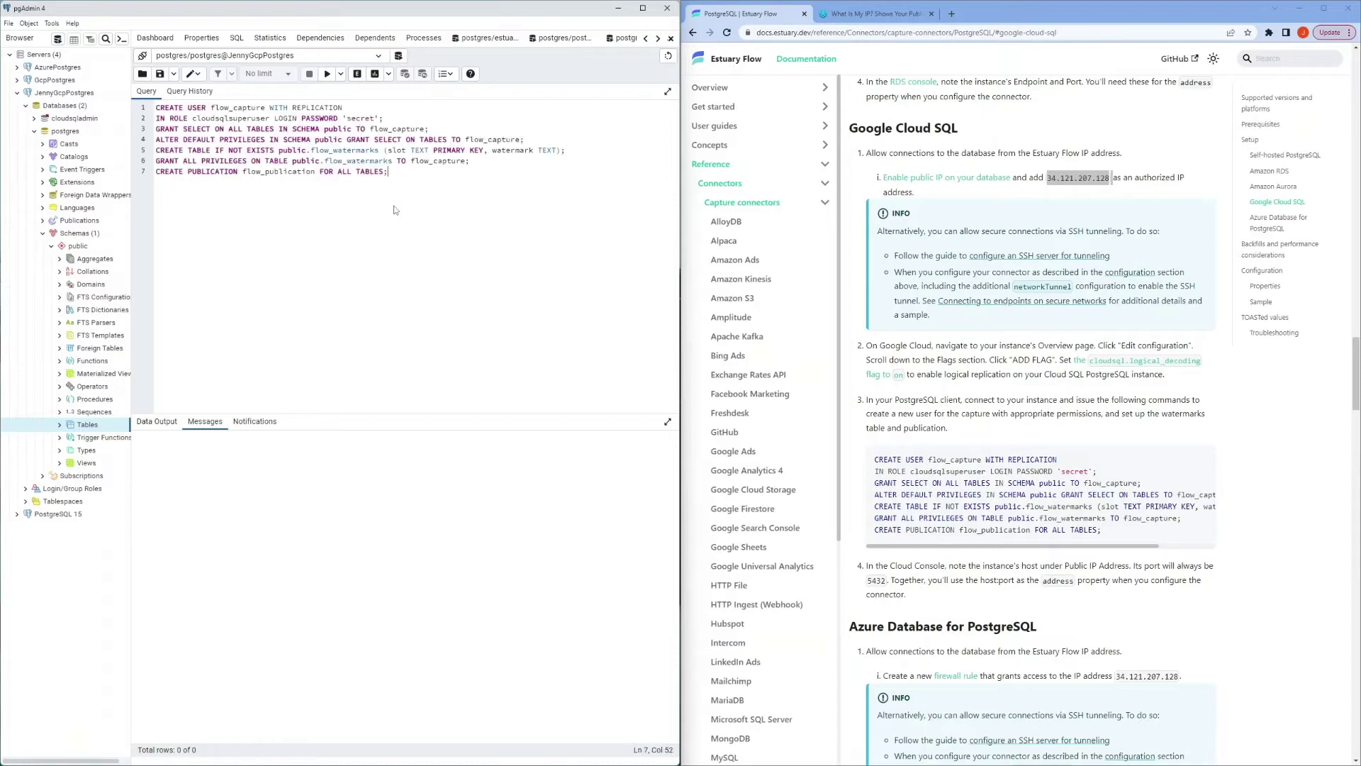
click(326, 74)
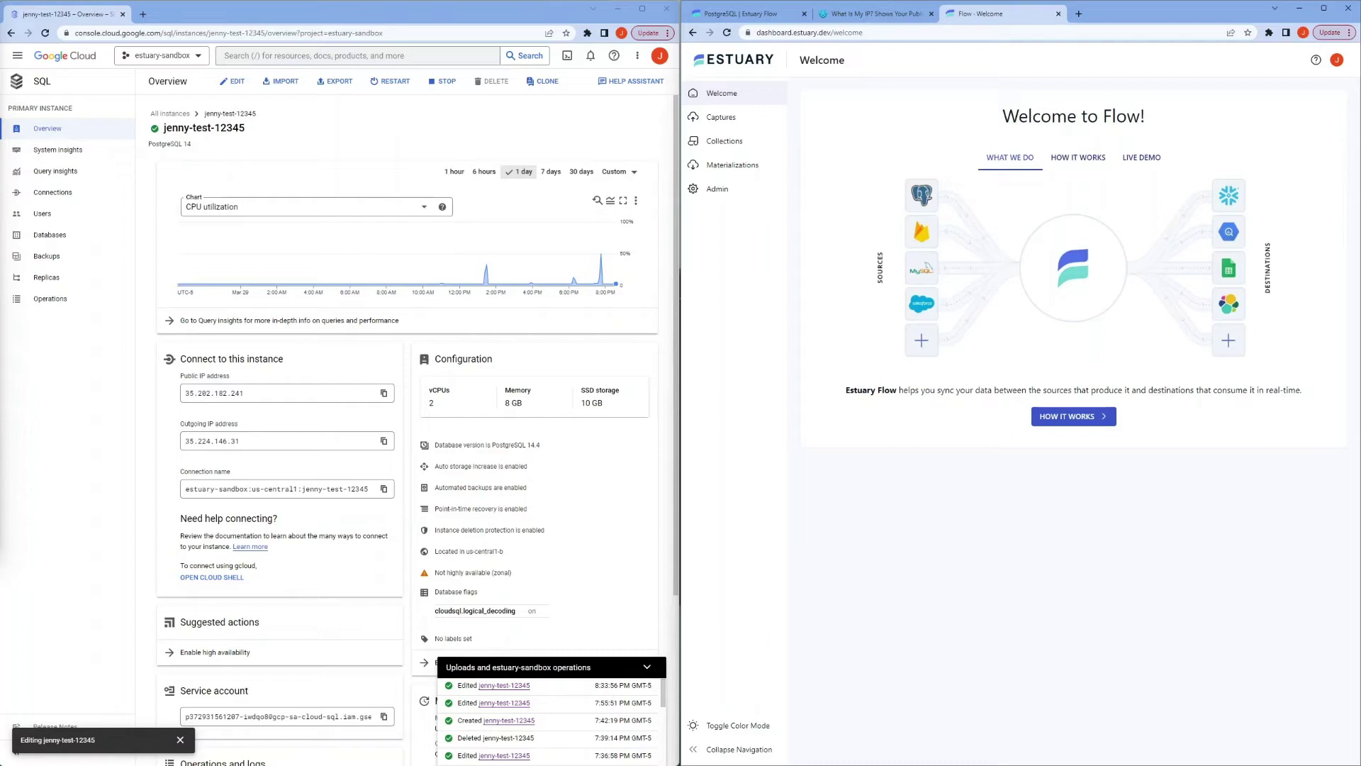
Step: Create a new PostgreSQL capture named Estuary-New/jennypostgres
click(745, 127)
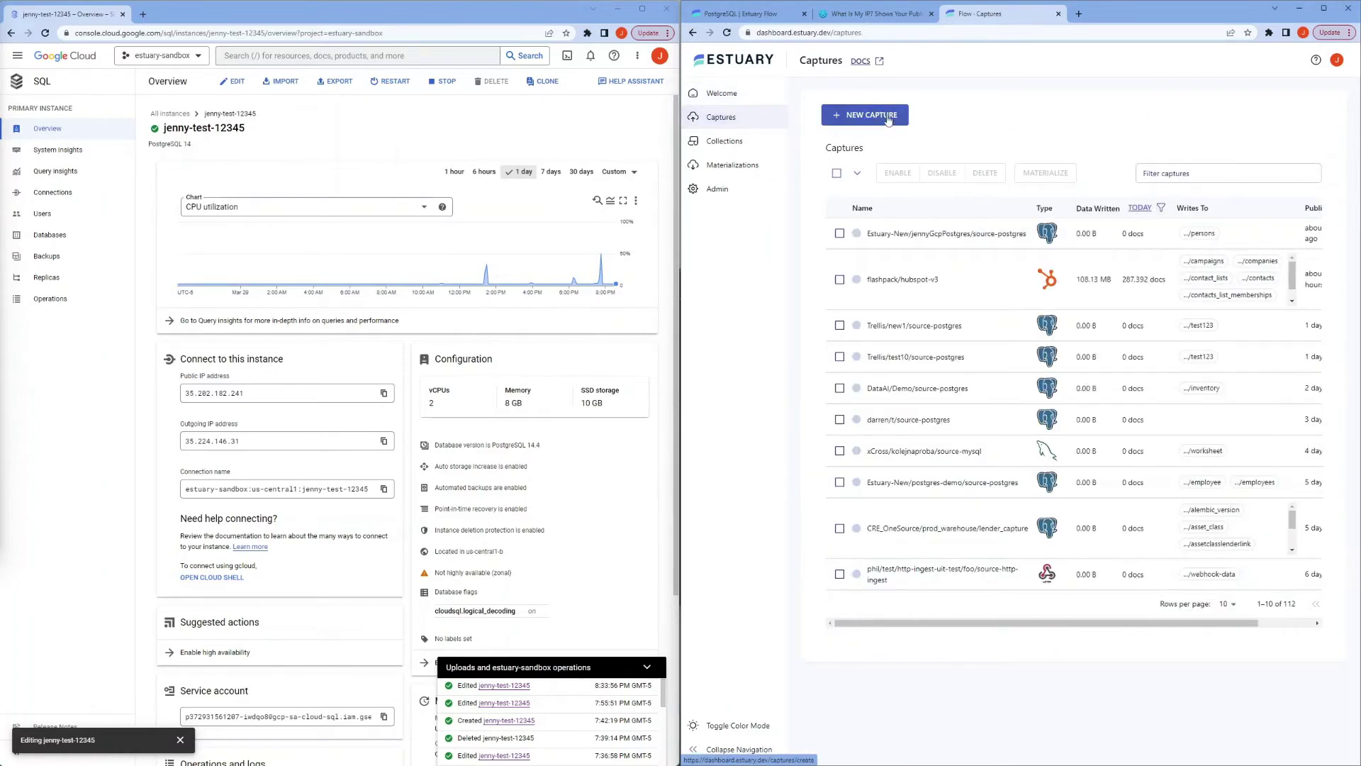
click(887, 116)
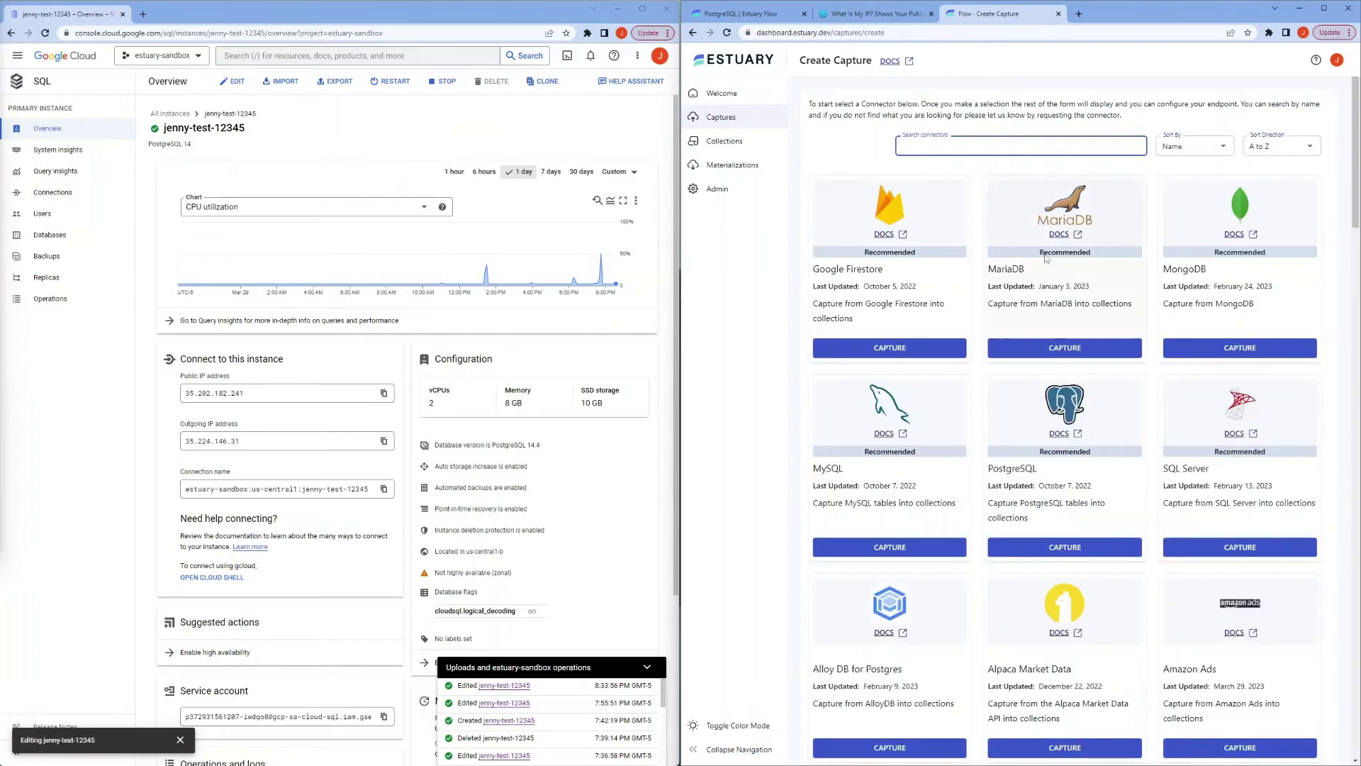
click(1061, 546)
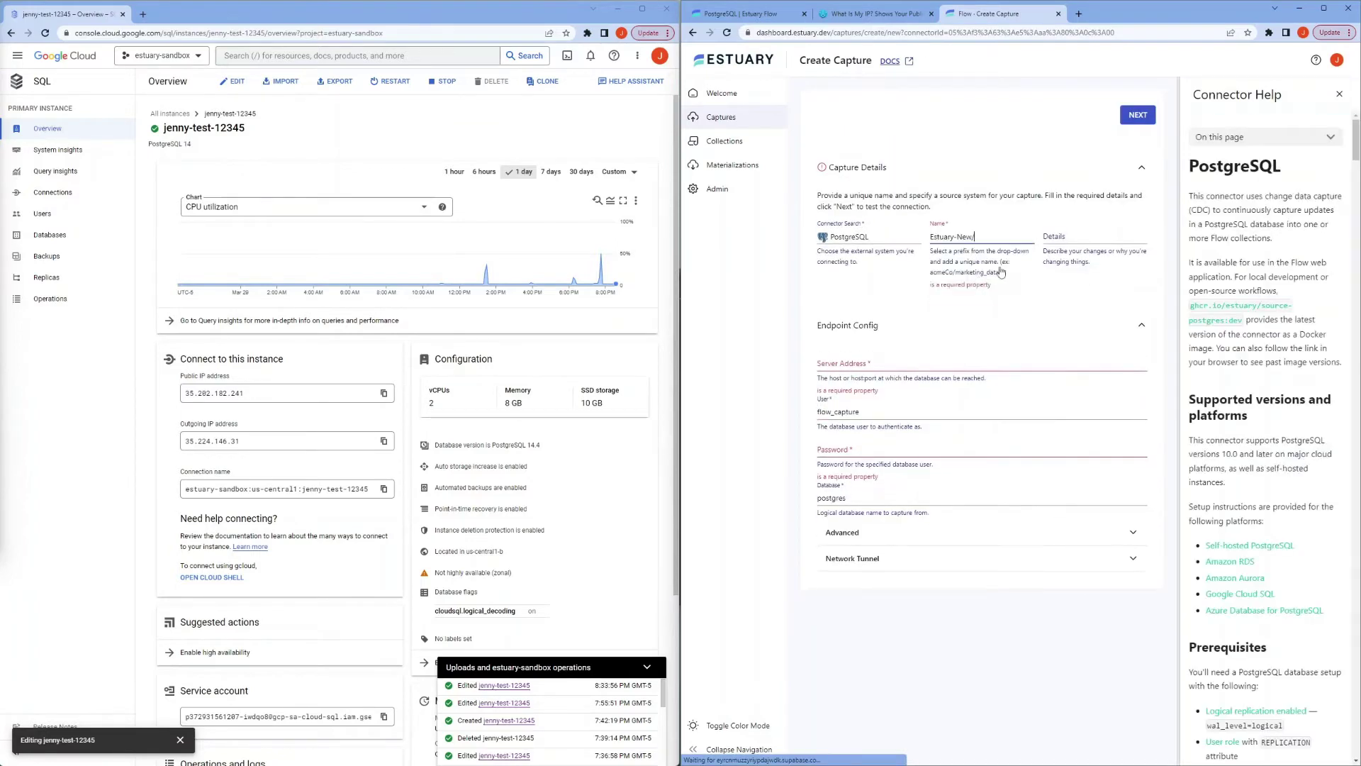
click(1008, 244)
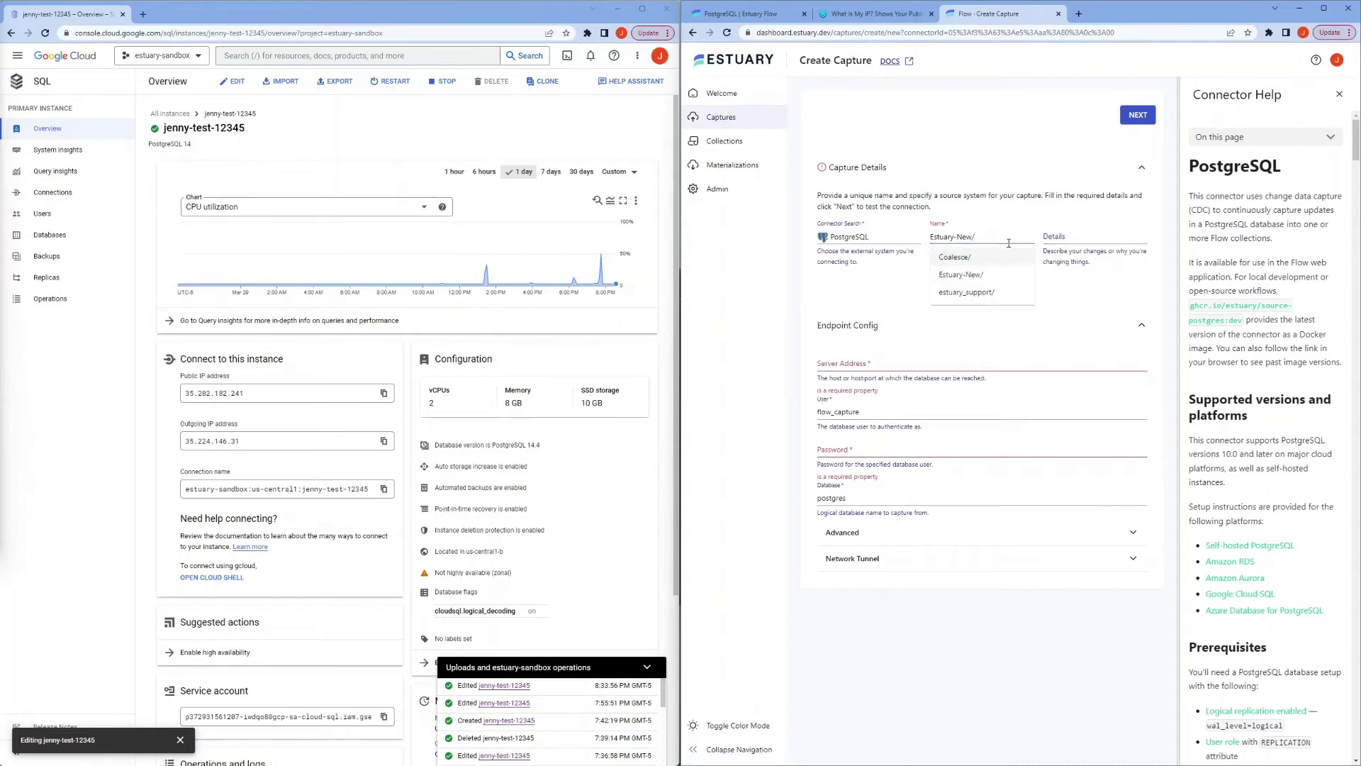
text(jenn)
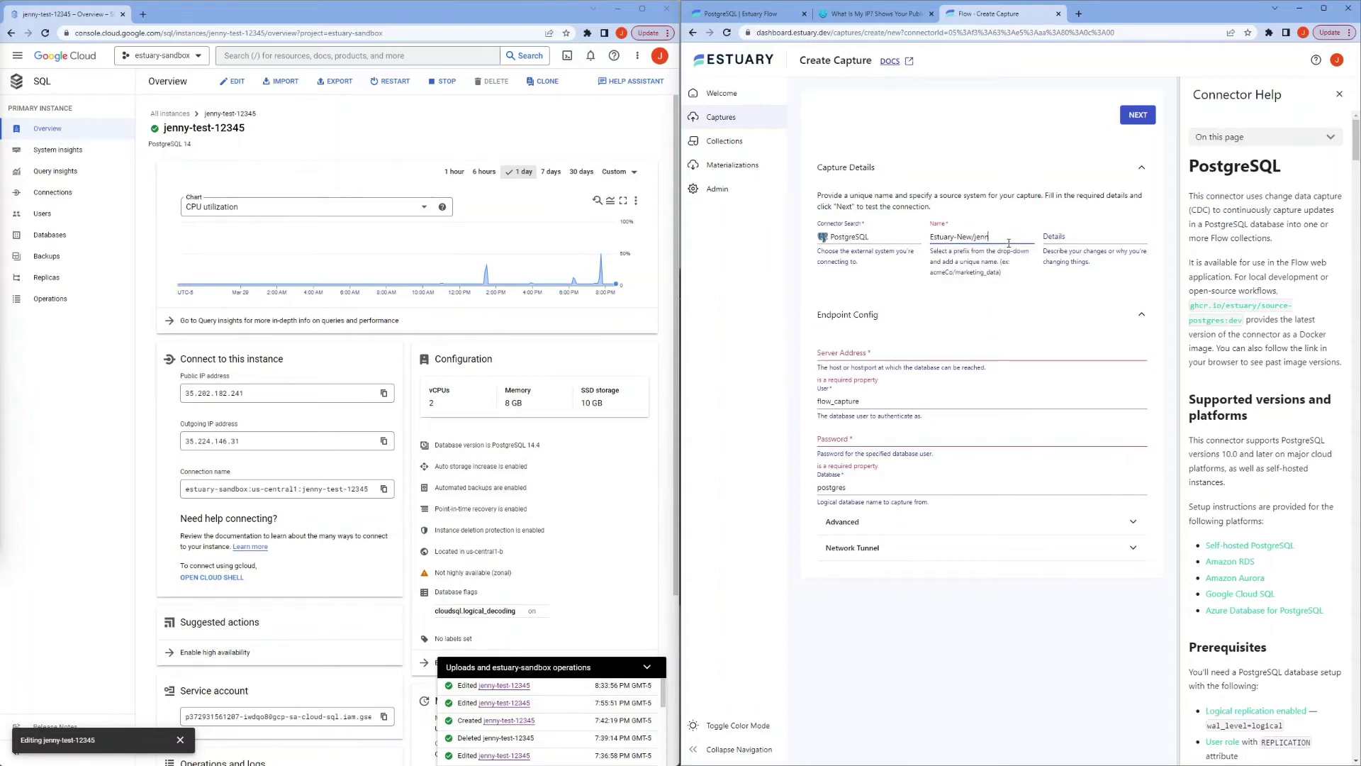
text(ypostgres)
Step: Set the Server Address to the instance's public IP with default port 5432
click(946, 354)
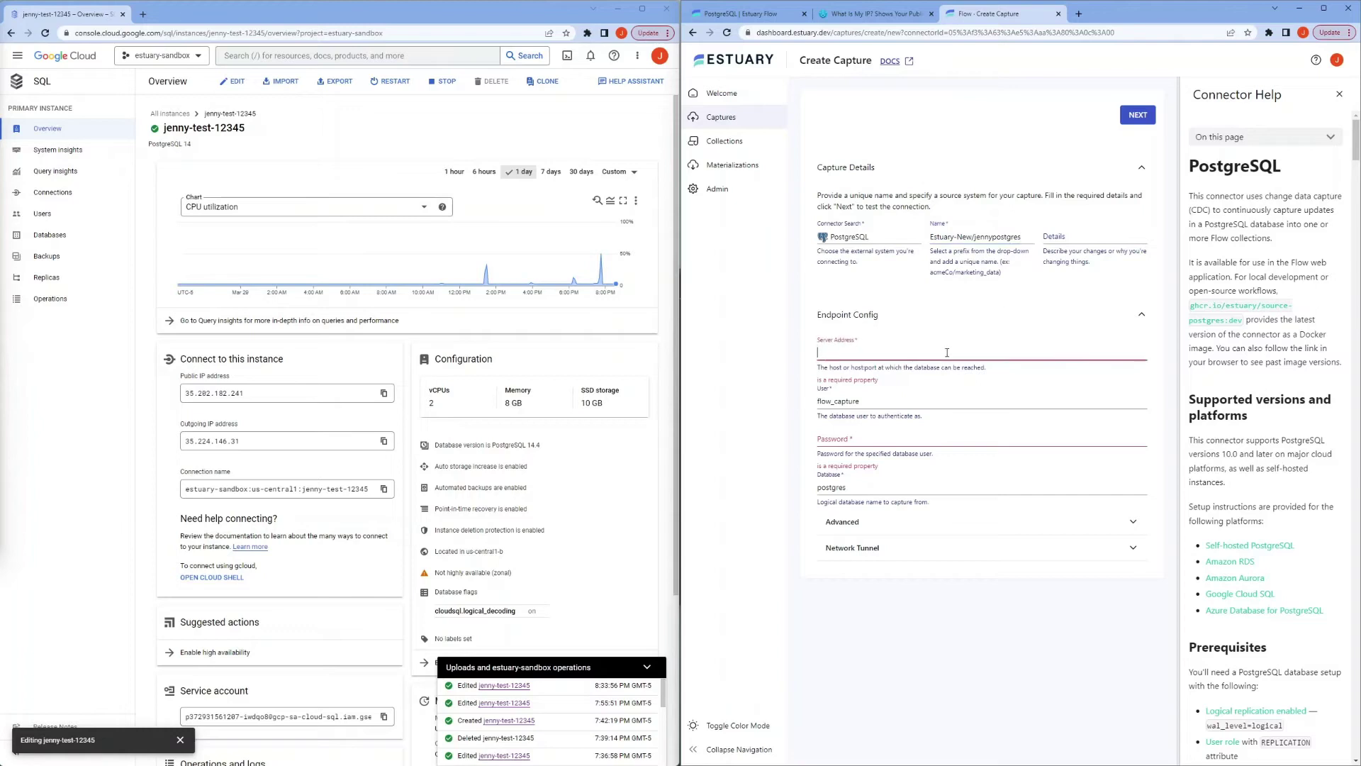
click(384, 393)
click(839, 354)
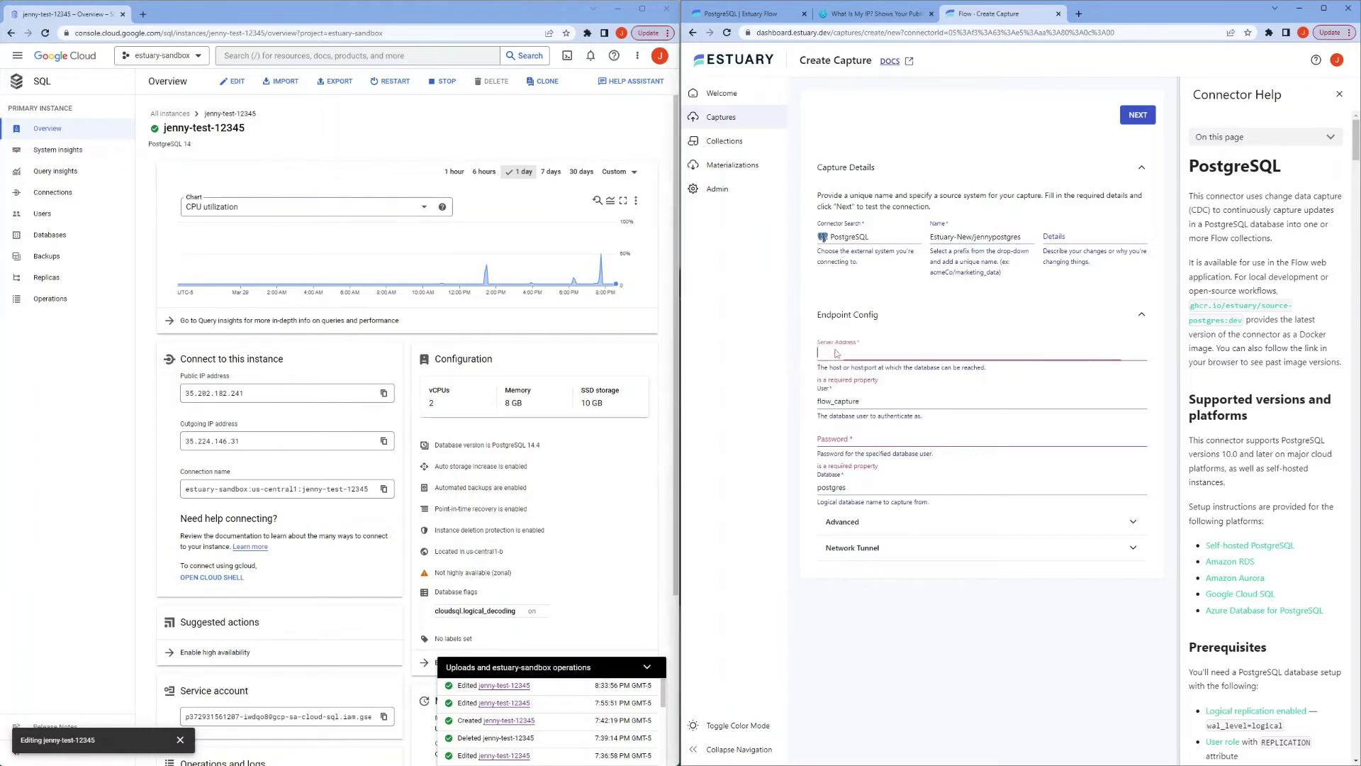
key(ctrl+v)
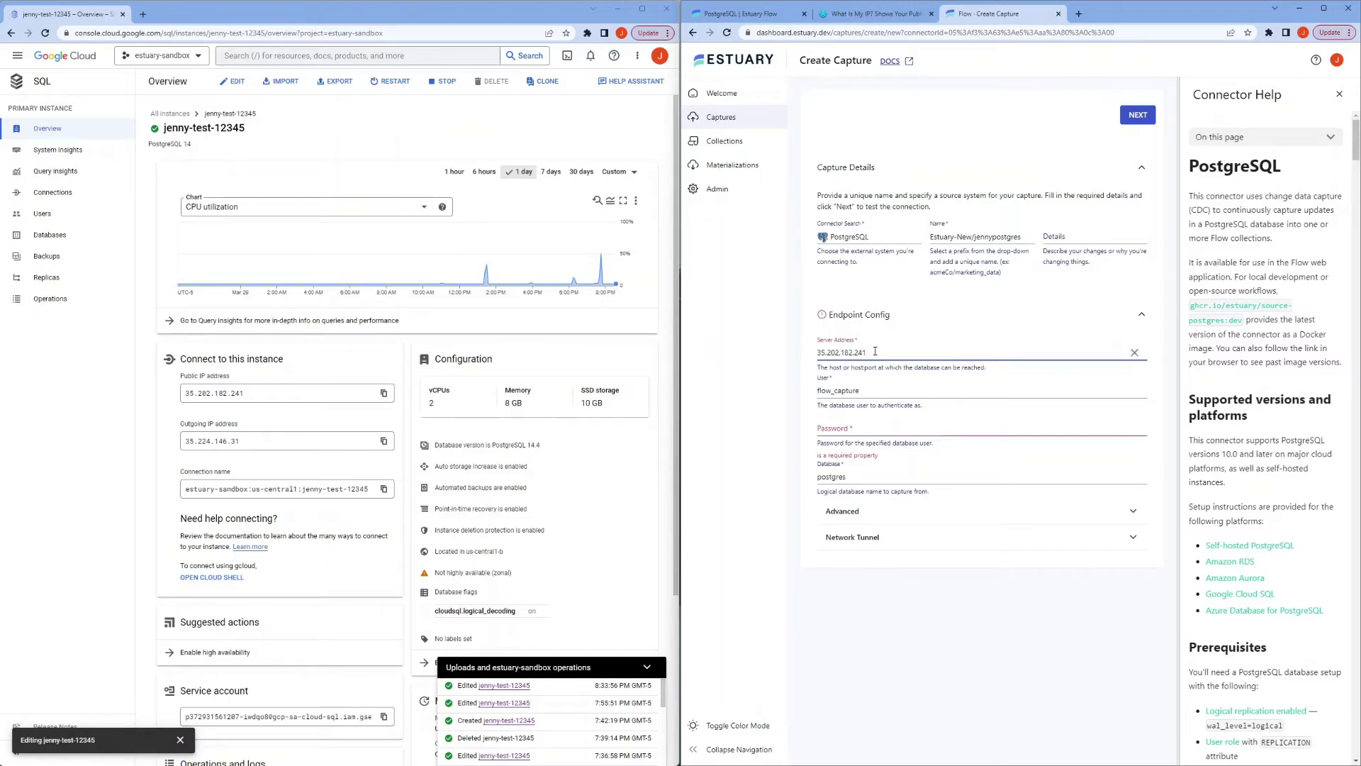
drag(852, 366, 874, 368)
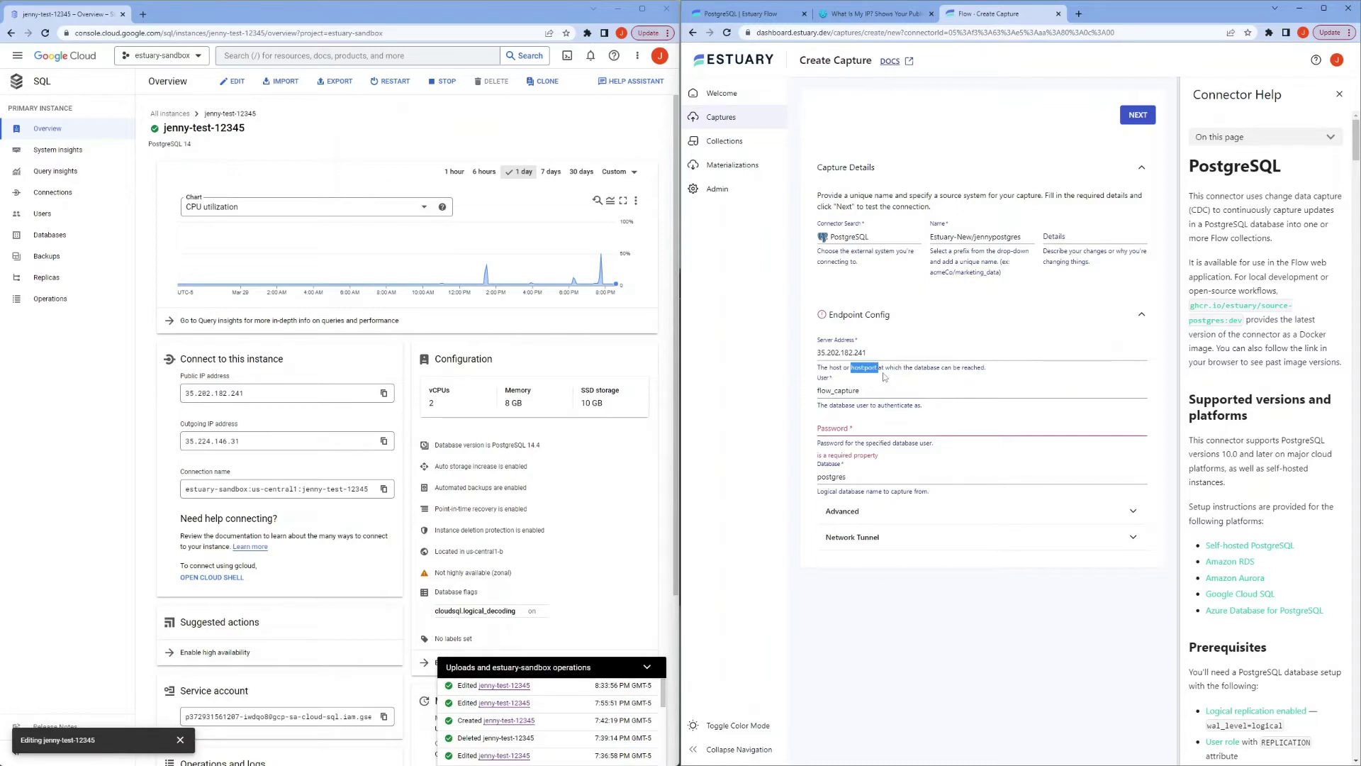
click(1255, 594)
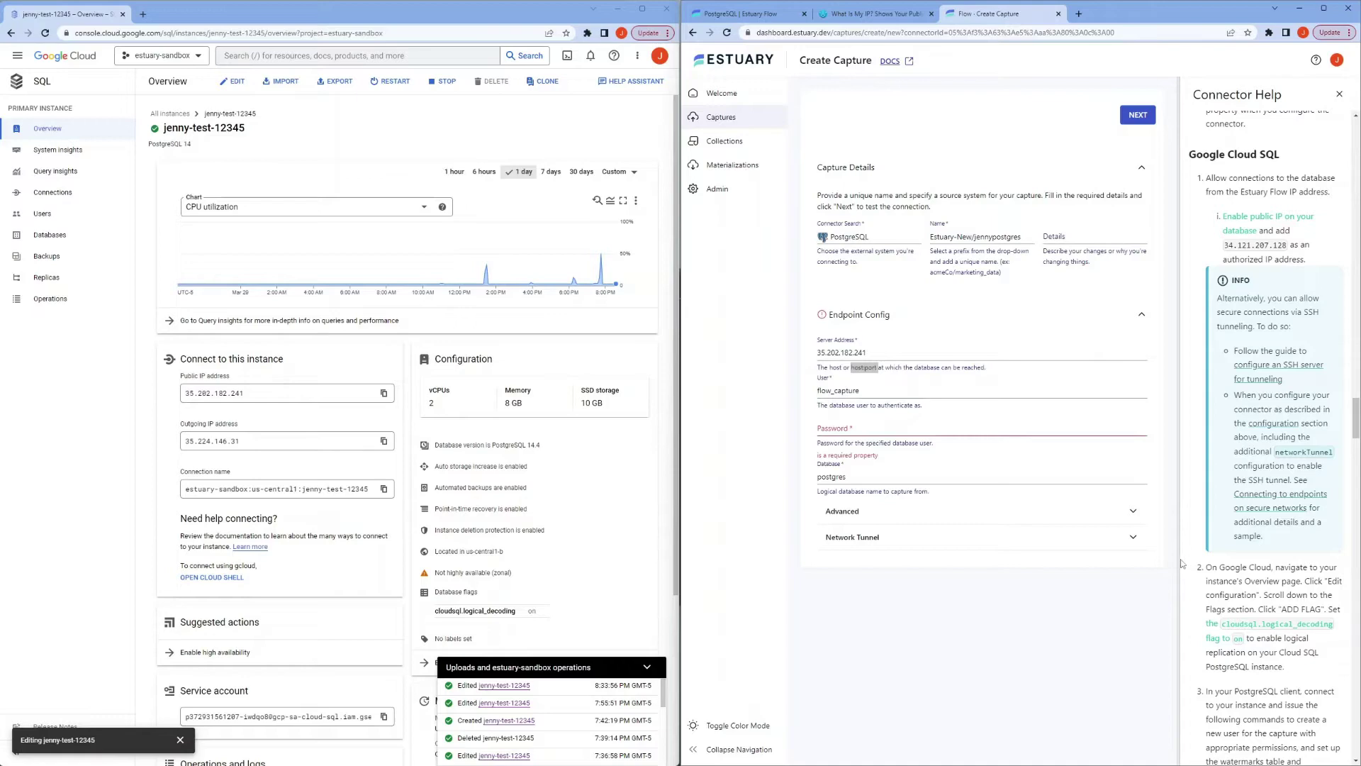
scroll(1229, 536, down, 2)
scroll(1229, 536, down, 3)
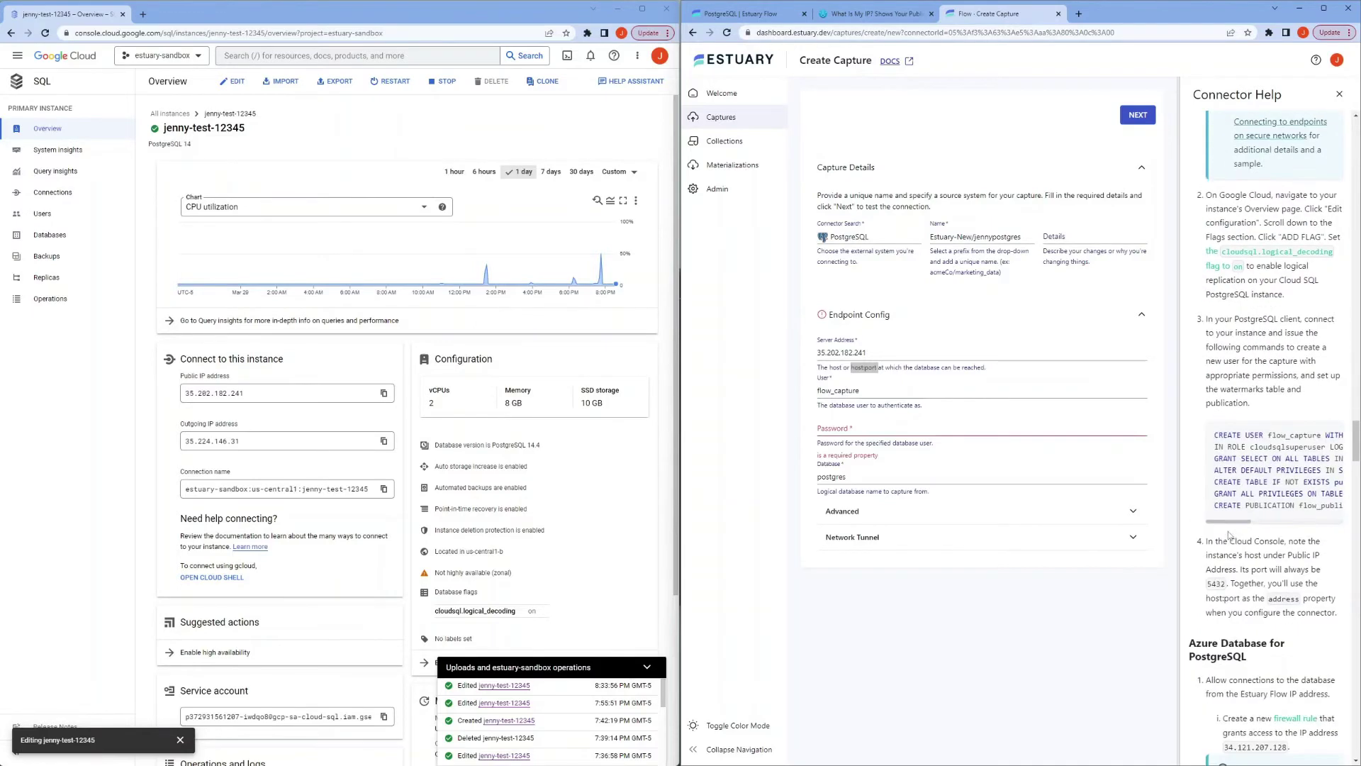
double_click(1213, 583)
click(893, 356)
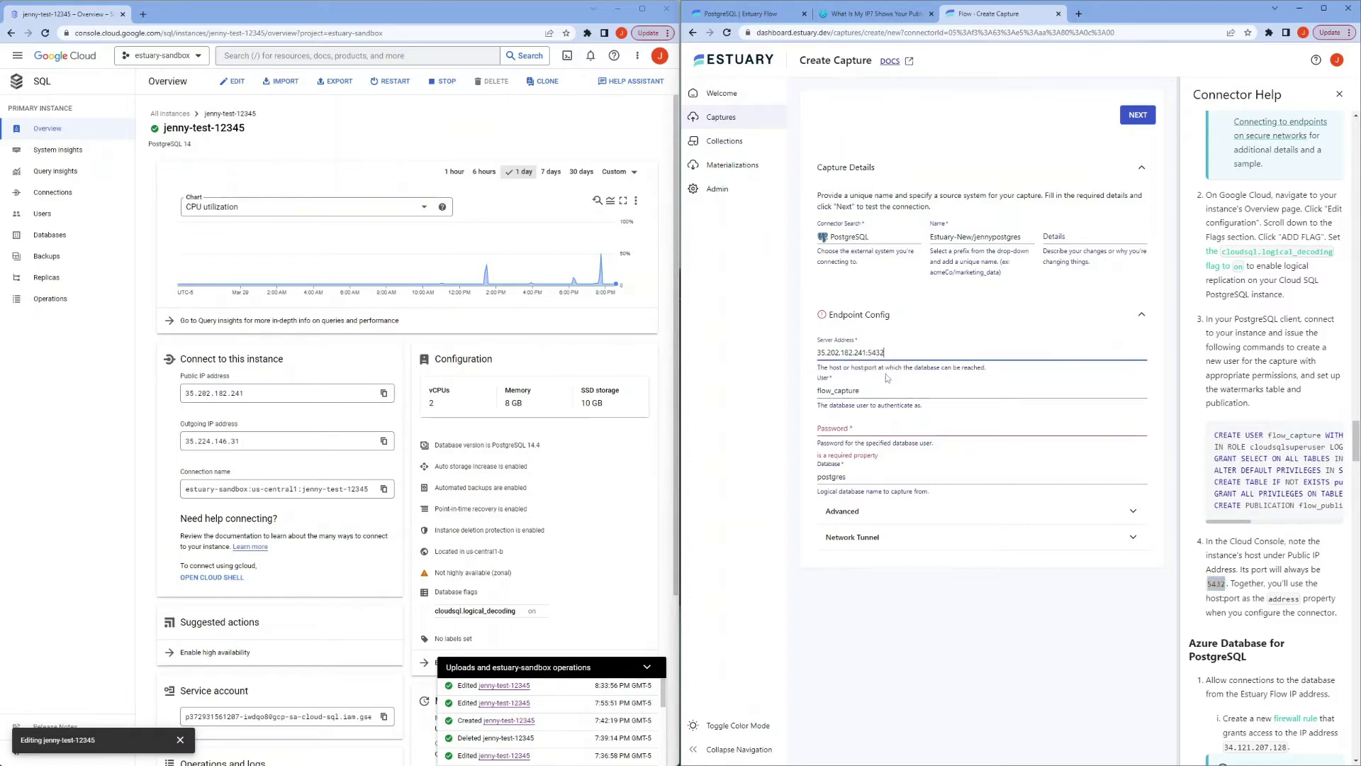
Step: Enter the flow_capture user's password from the setup SQL and continue to the next step
click(881, 429)
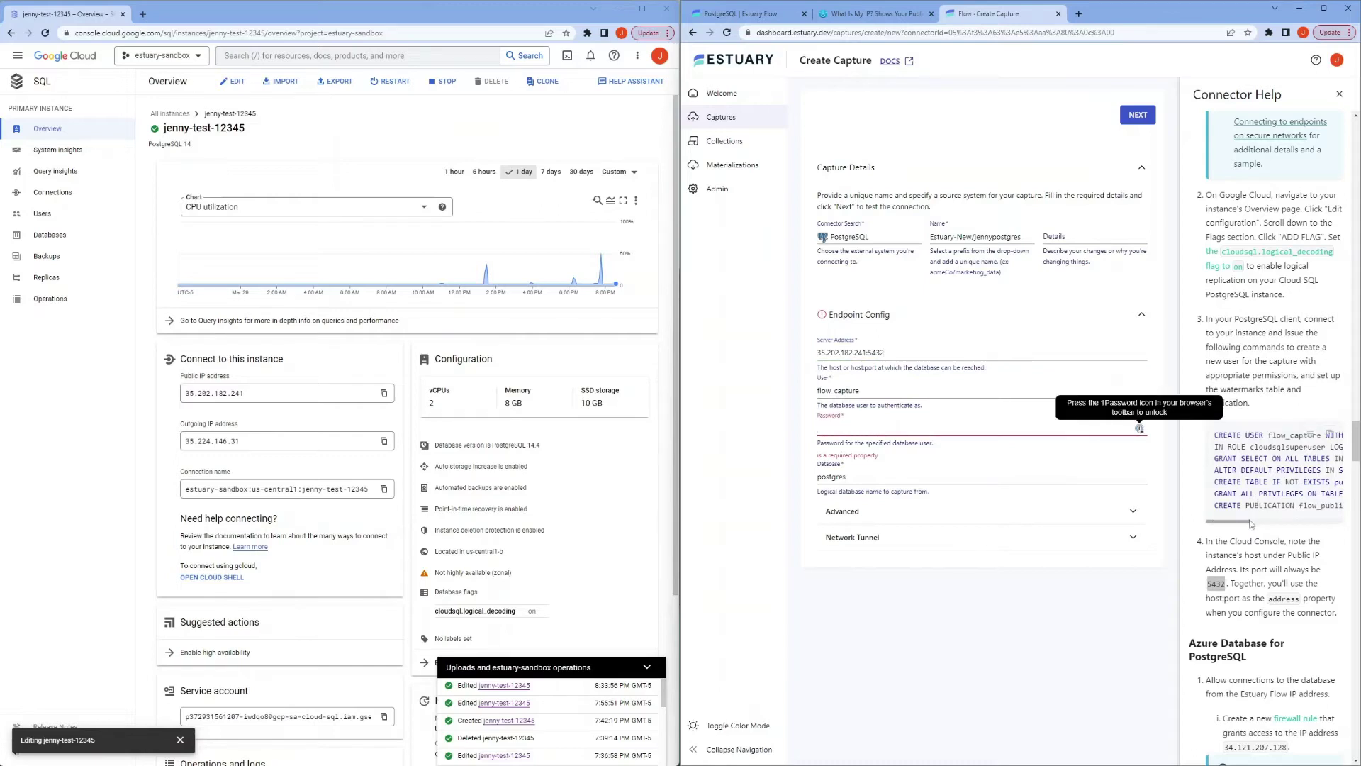
drag(1251, 524, 1286, 523)
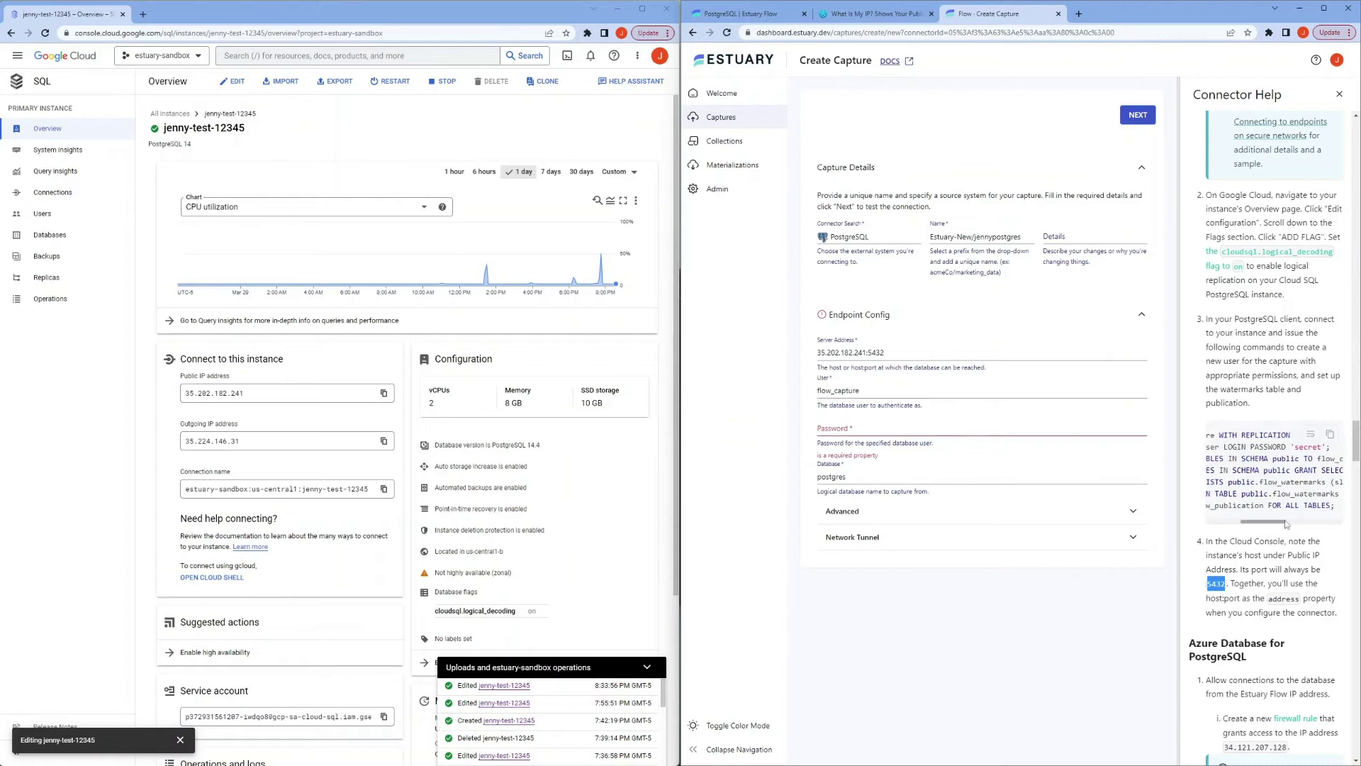
double_click(1308, 447)
click(875, 430)
text(sec)
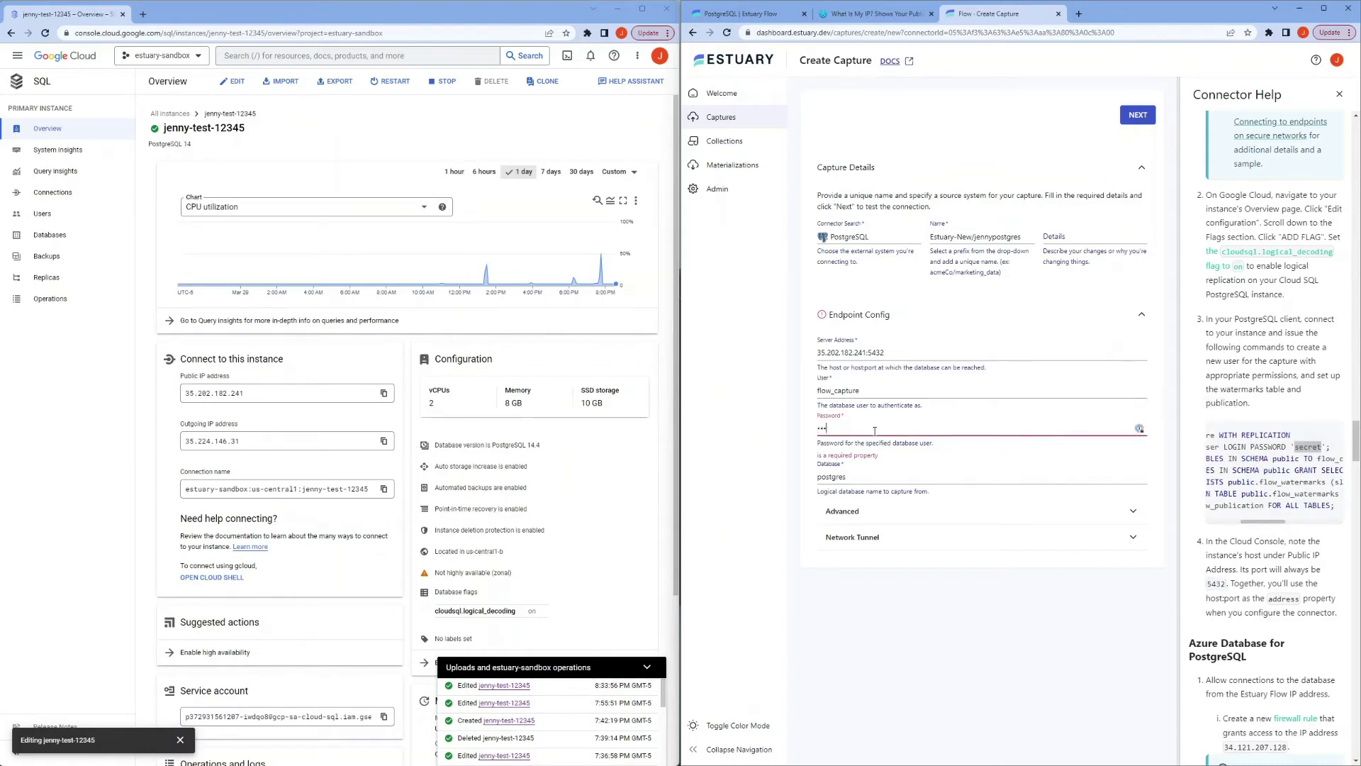
text(ret)
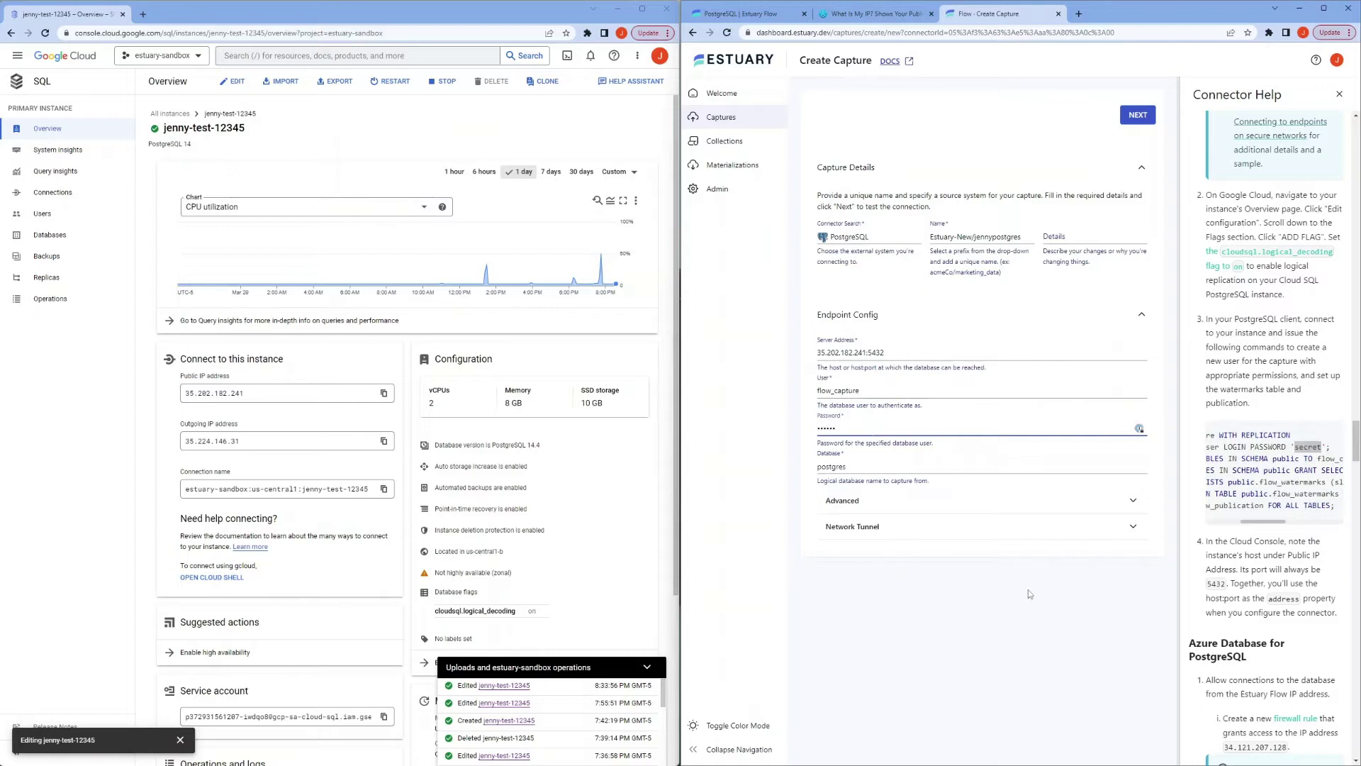
click(1122, 116)
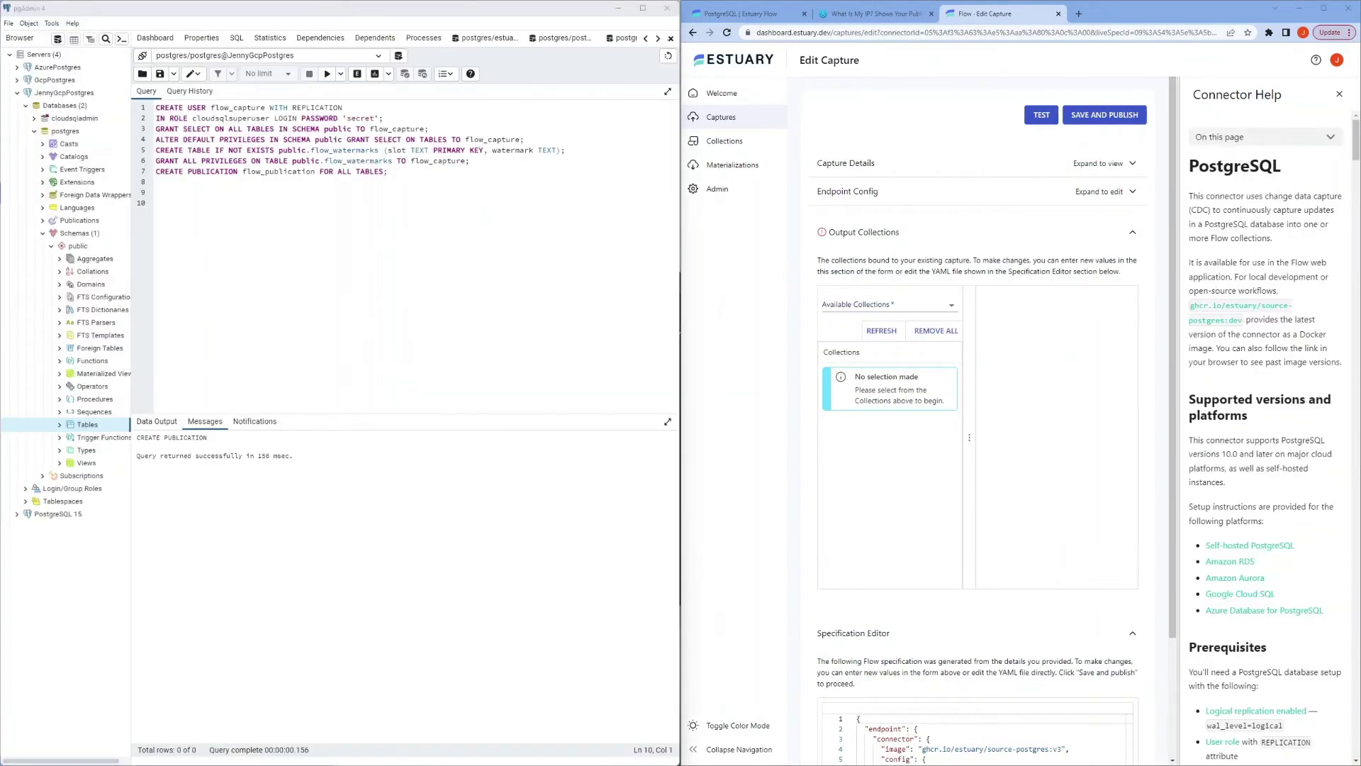
Step: Run CREATE TABLE Persons (ID int NOT NULL PRIMARY KEY) in pgAdmin, then refresh Estuary's collections
click(184, 240)
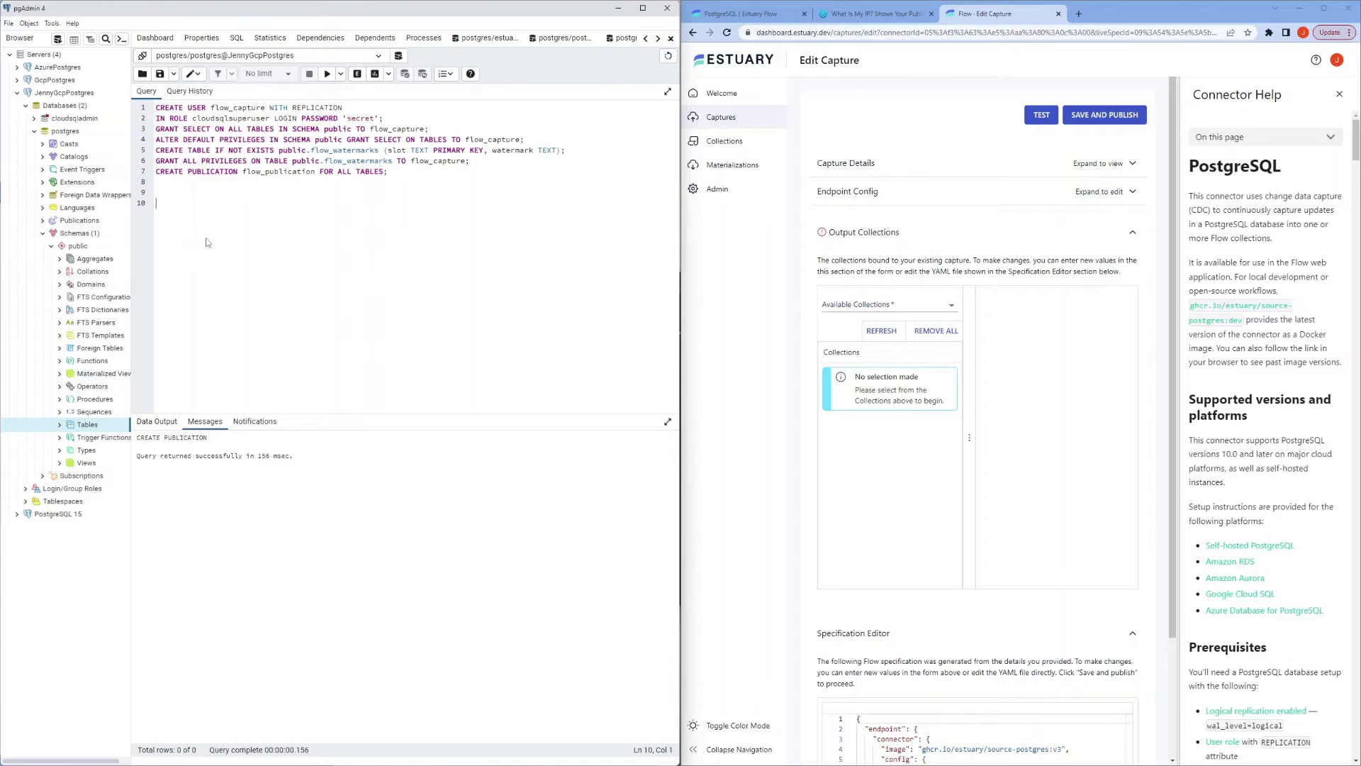
key(ctrl+v)
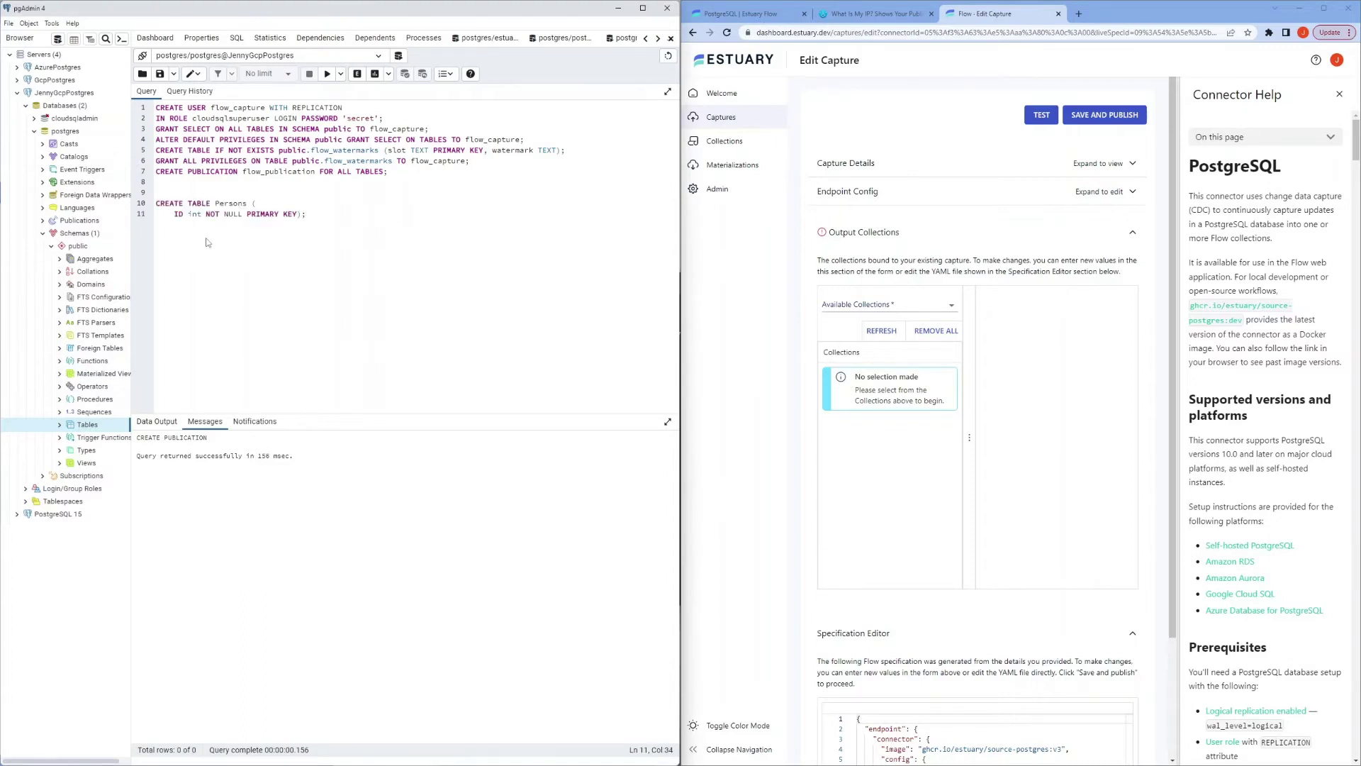
key(shift+Up)
key(shift+Up)
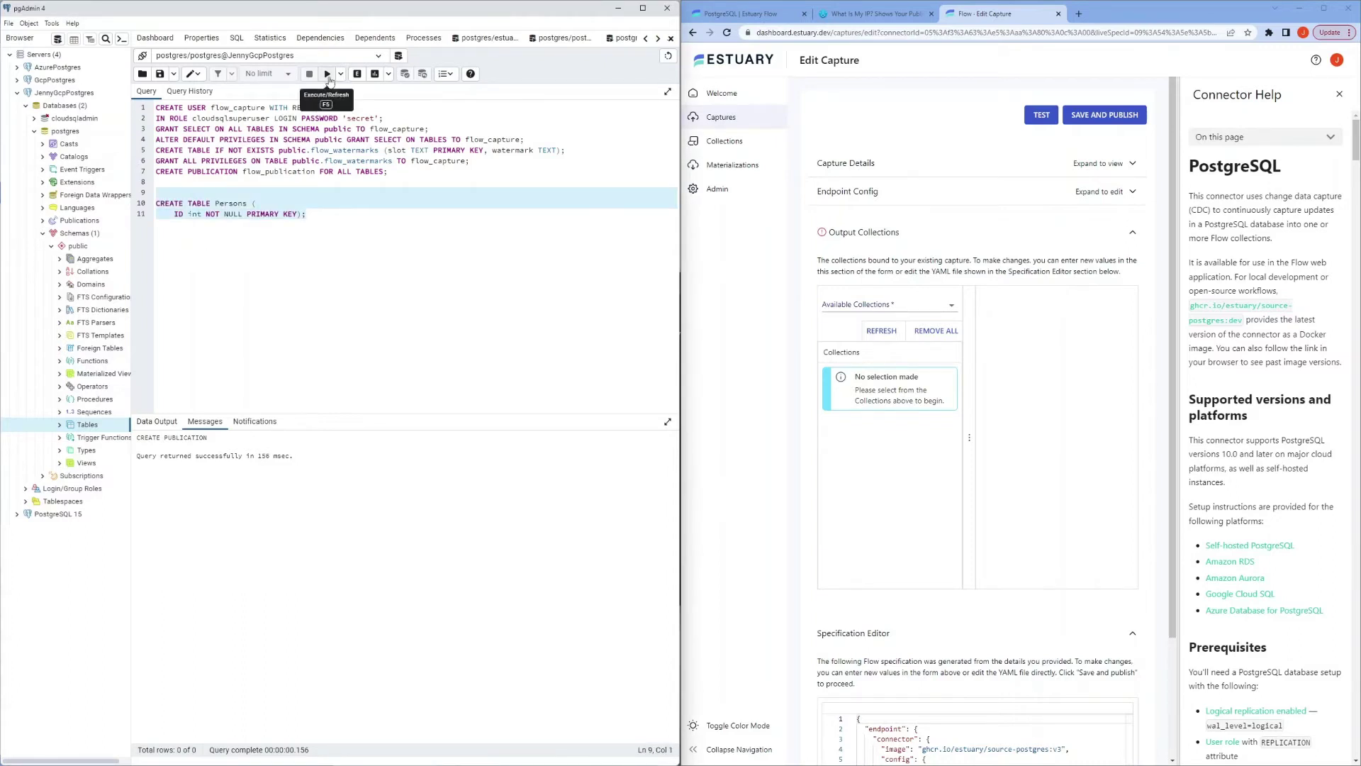
click(327, 74)
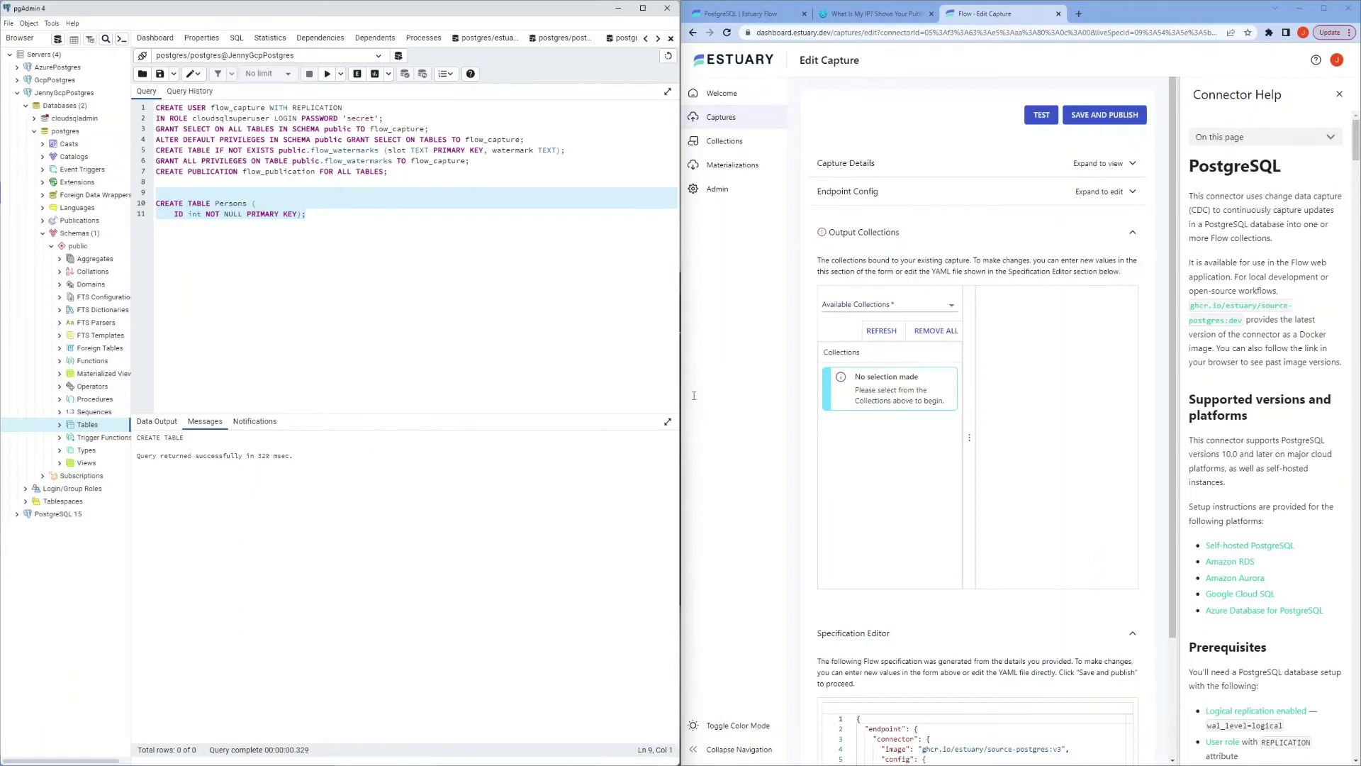
click(889, 337)
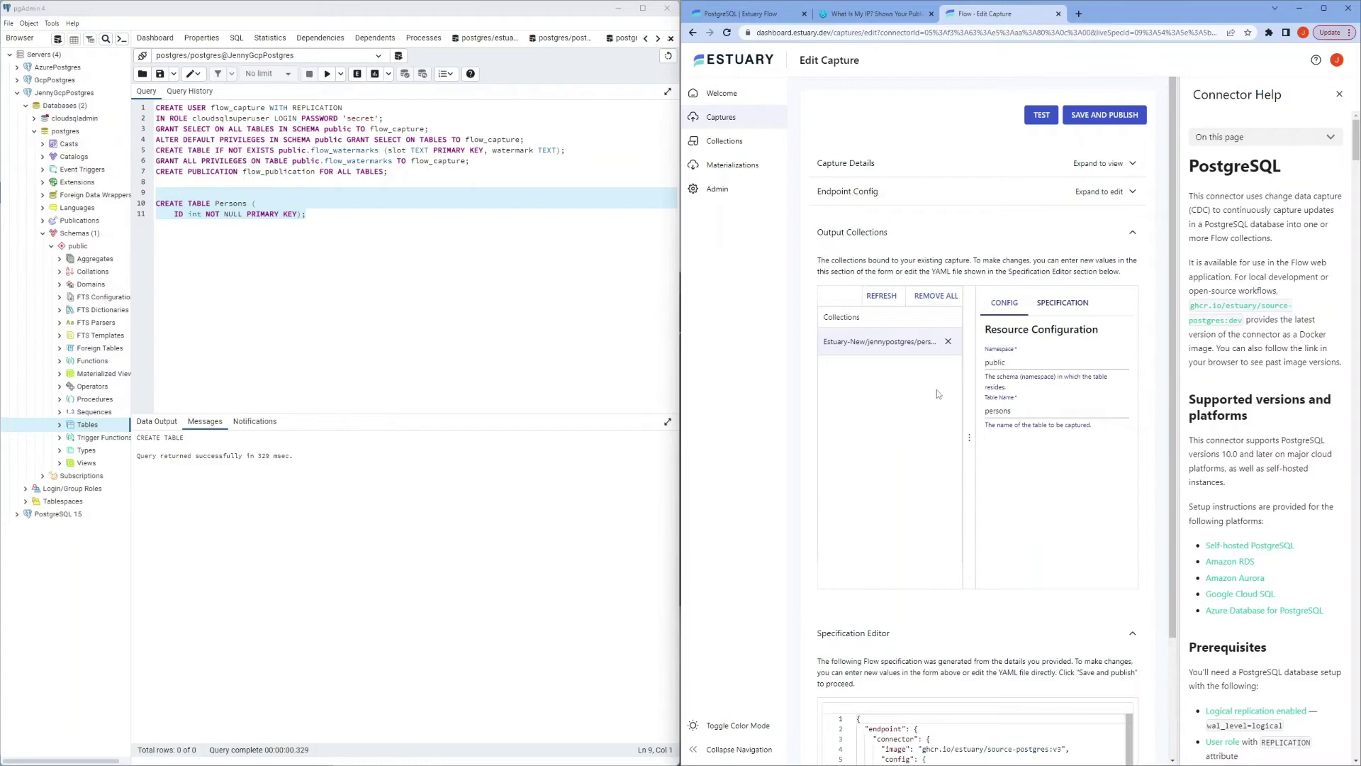
Step: Widen the browser, close Connector Help, and run the capture test until it succeeds
drag(681, 375, 578, 375)
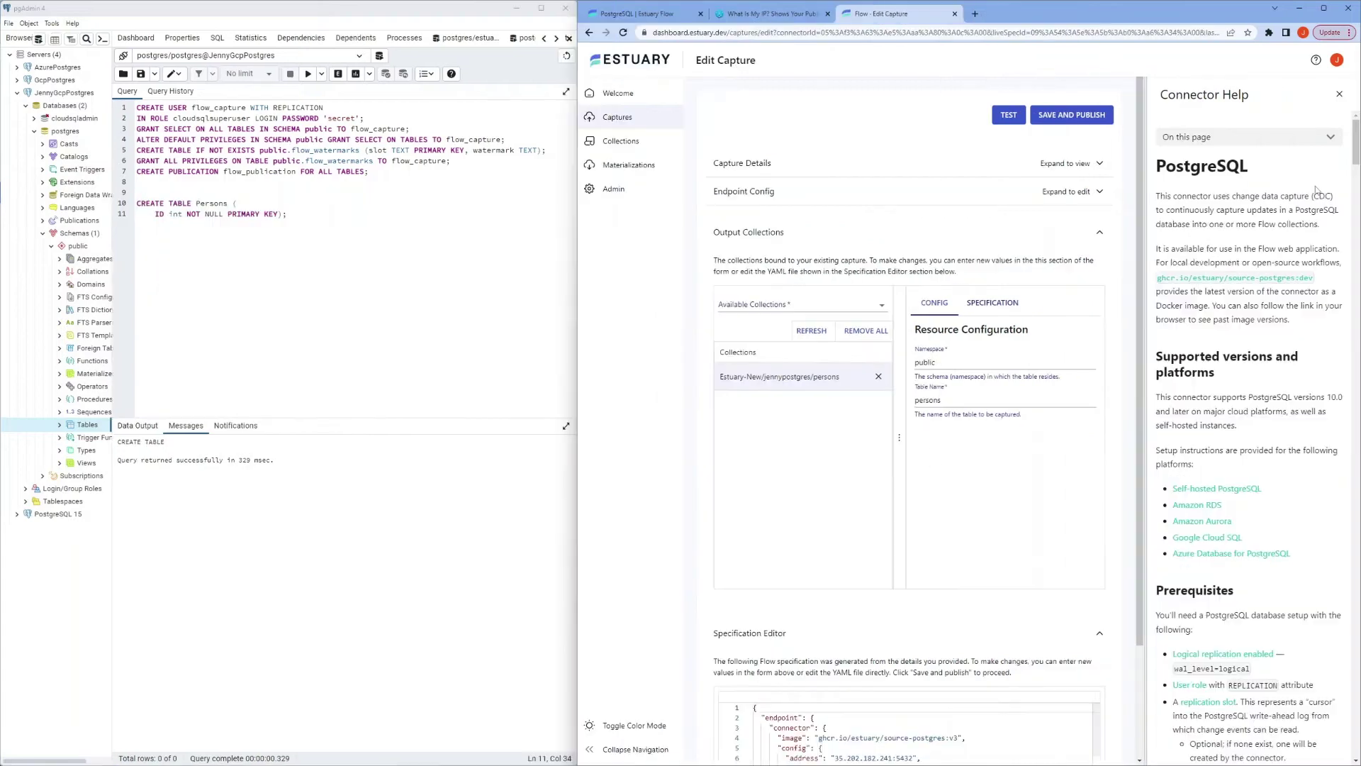
click(1339, 94)
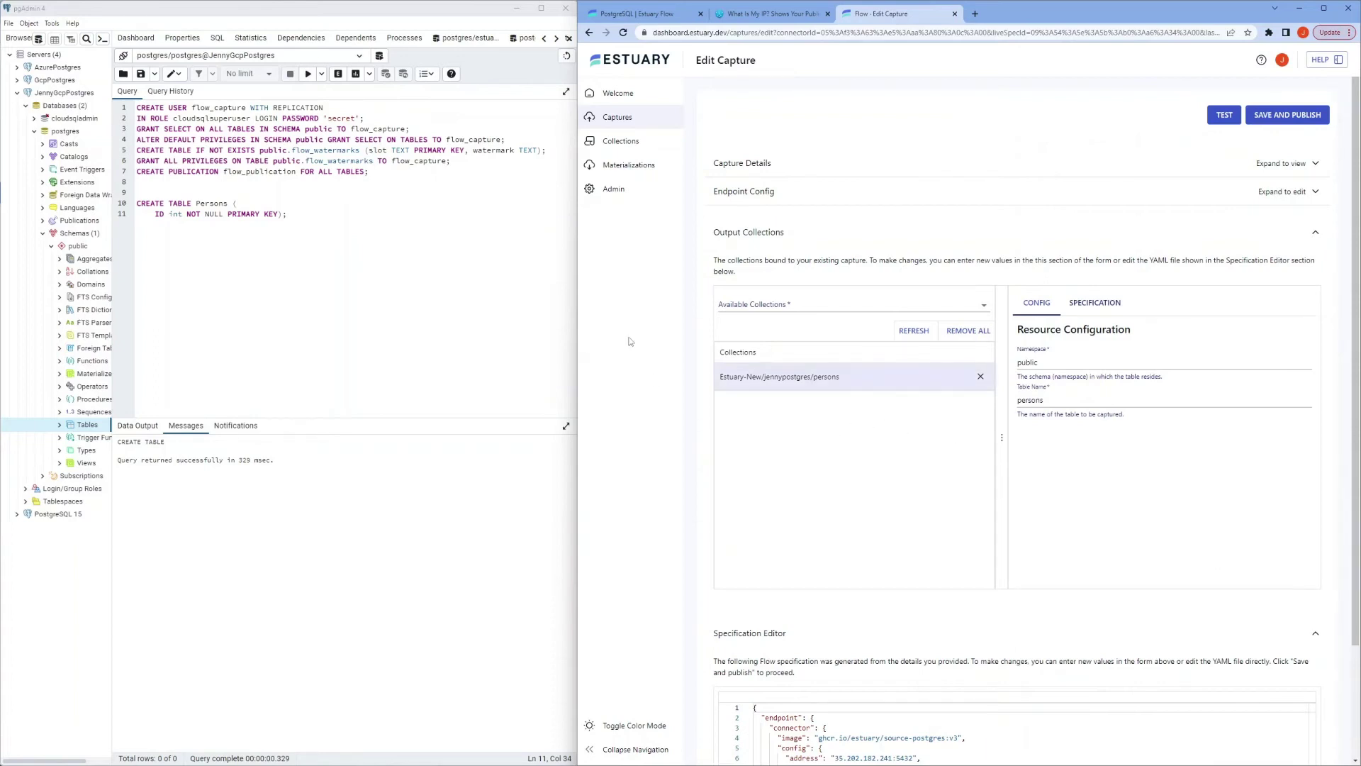
click(1217, 115)
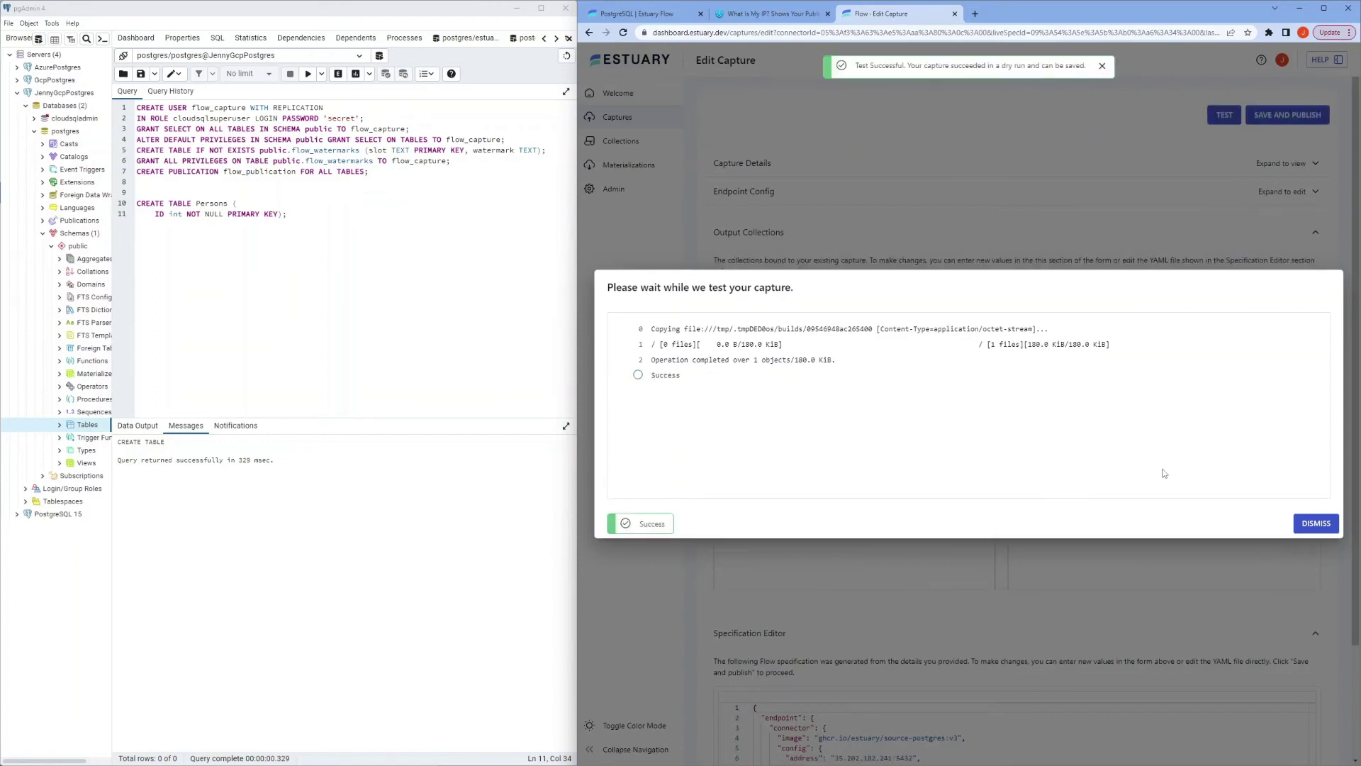
Step: Dismiss the test results, save and publish the capture, and close the publish dialog
click(1313, 523)
click(1283, 117)
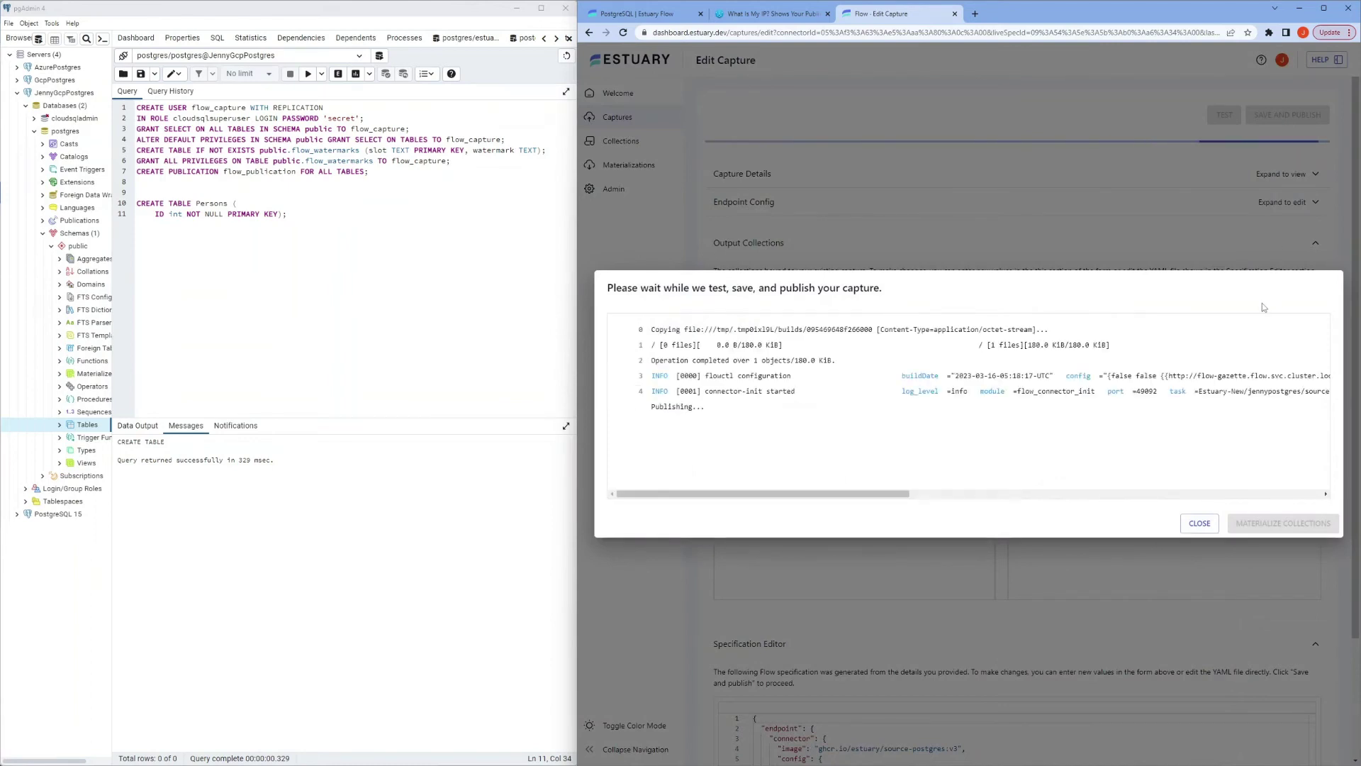
click(1200, 524)
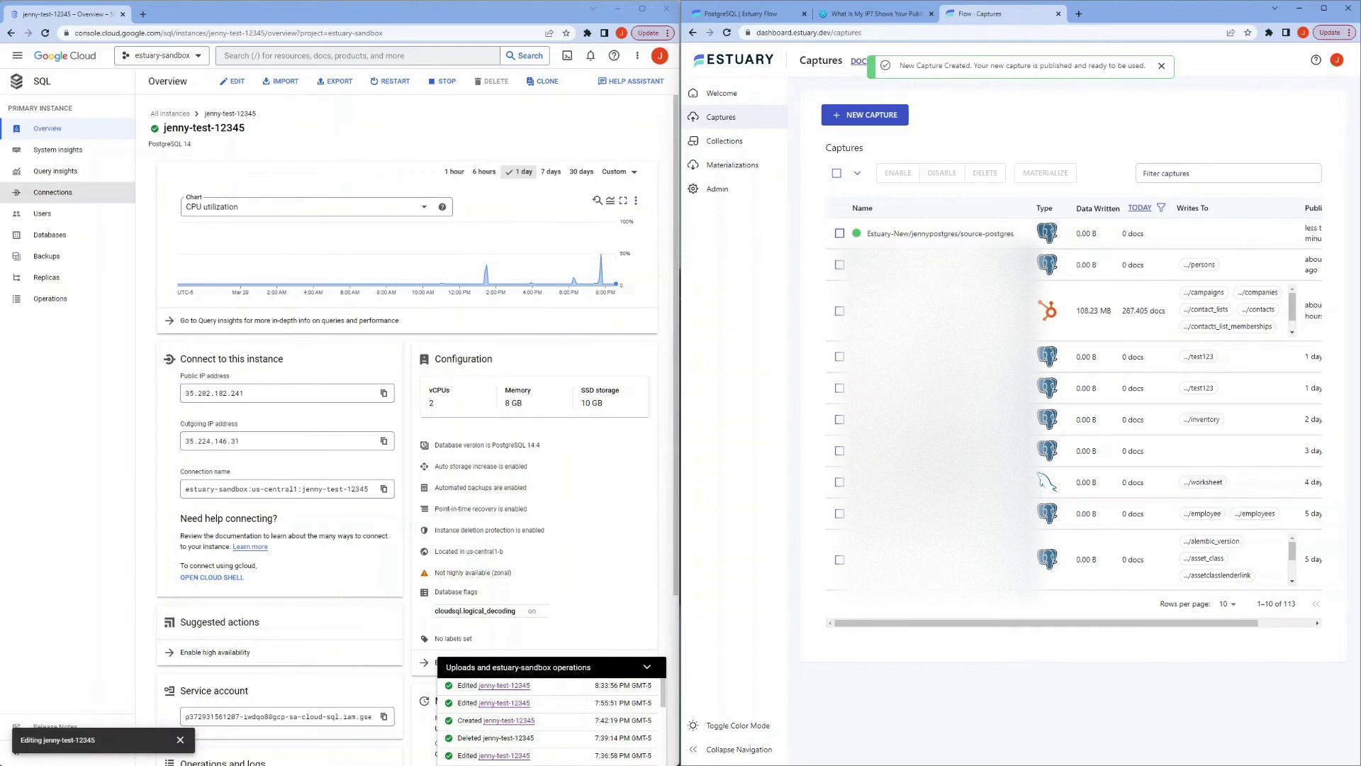
Step: Launch Windows PowerShell with Win+2 and move its window slightly lower
key(super+2)
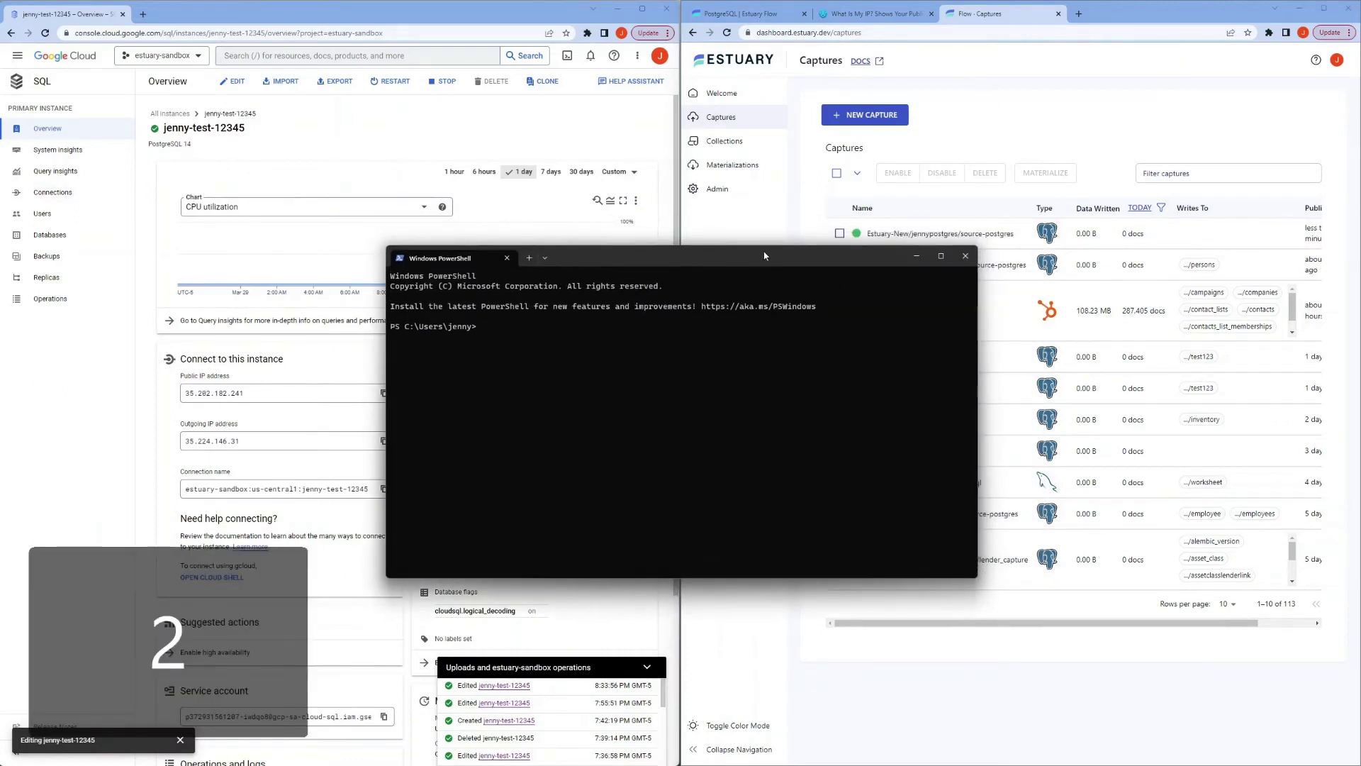
drag(764, 255, 779, 282)
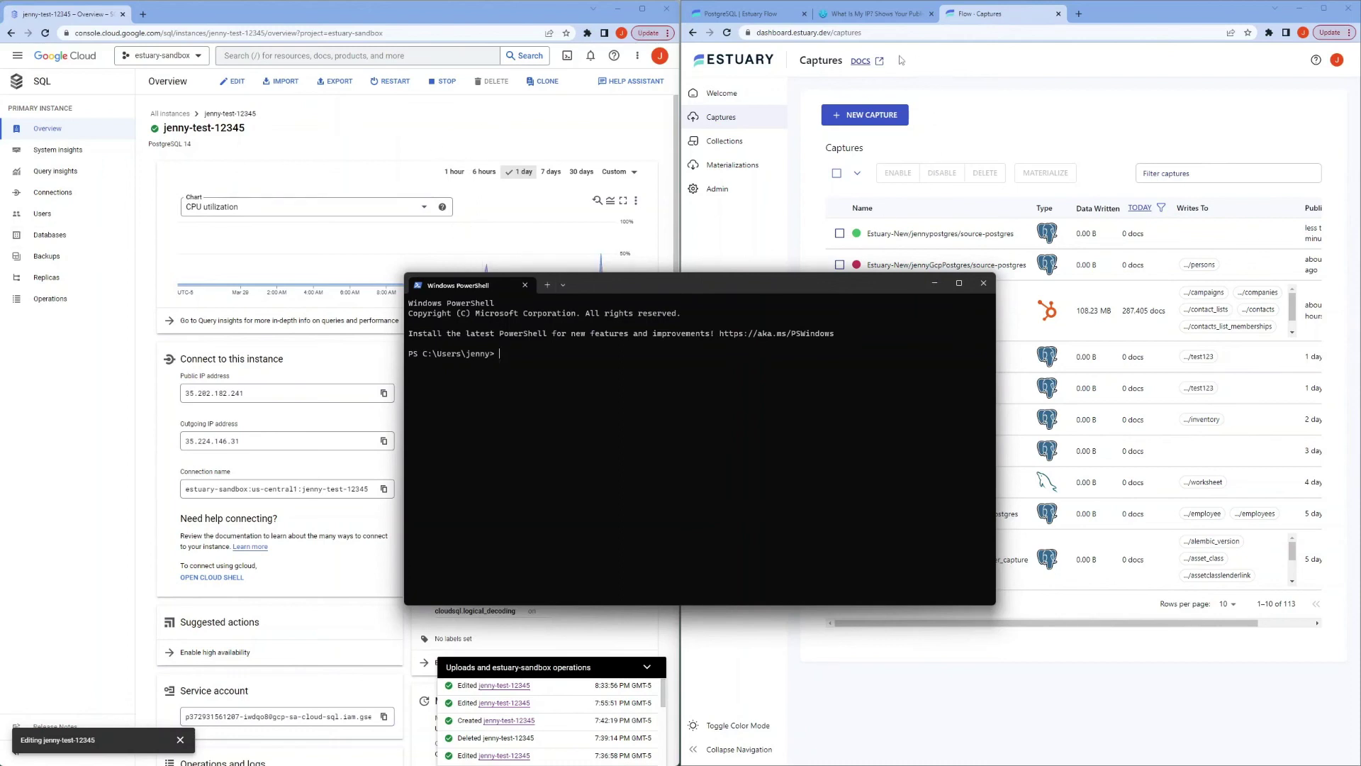
Step: Check this machine's public IPv4 on whatismyip.com, then return to the PowerShell window
click(881, 14)
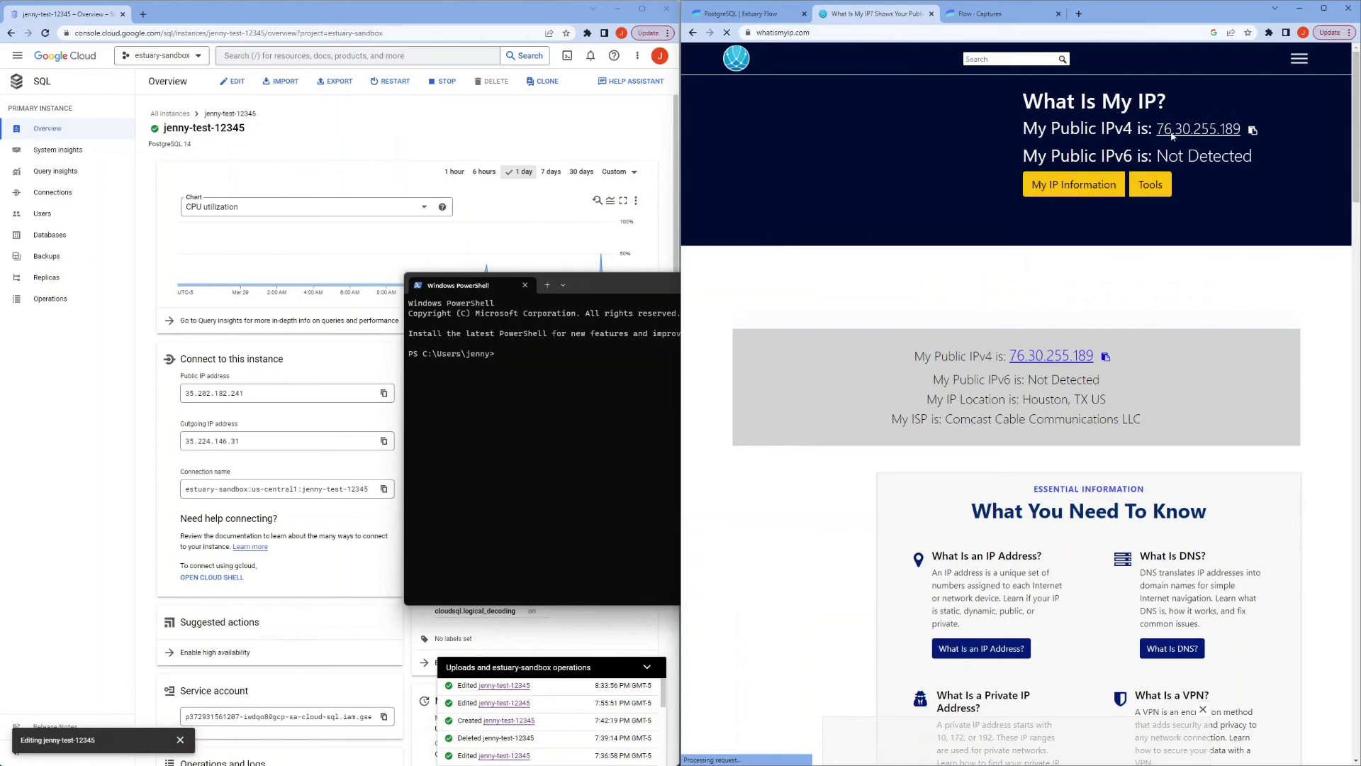
right_click(551, 386)
click(53, 192)
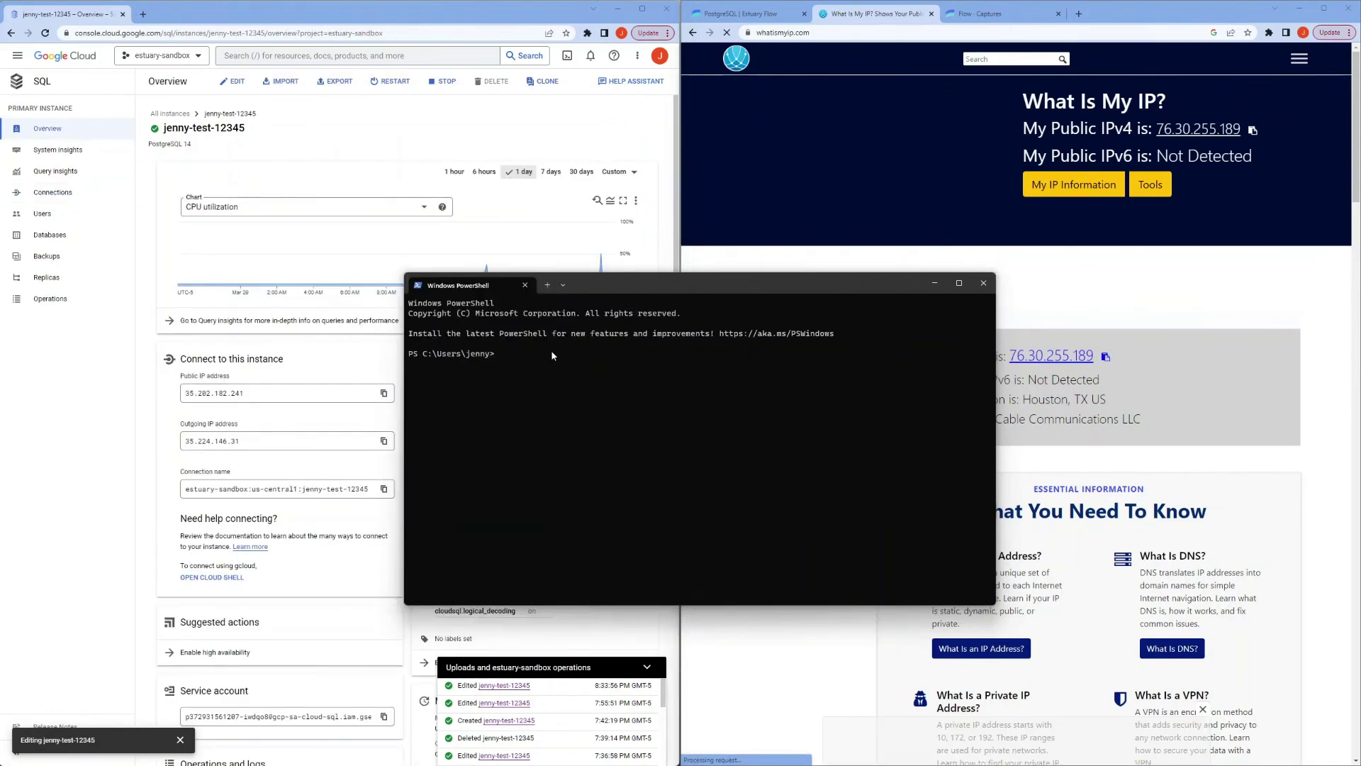
Step: Run psql as flow_capture on database postgres at hostaddr 35.202.182.241 with sslmode=disable
text(psql)
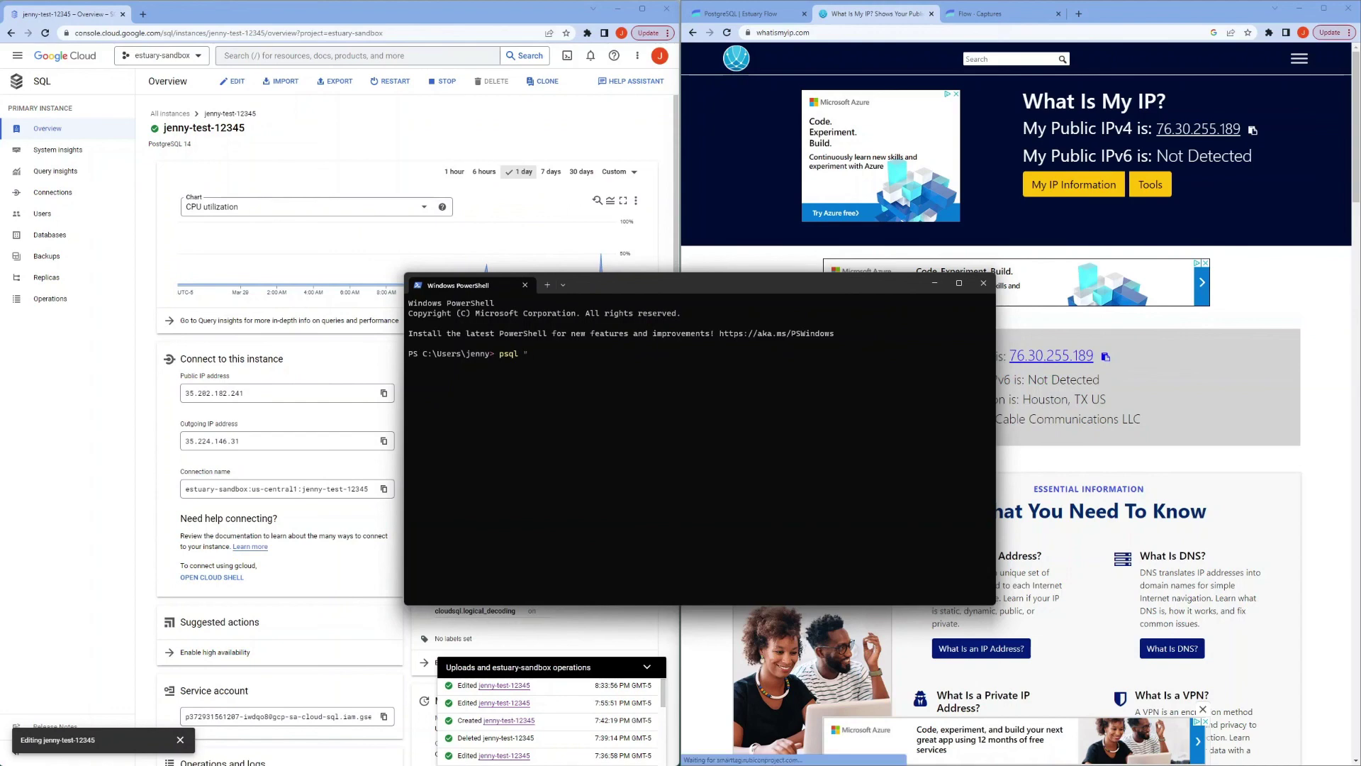
text( "sslmode=disable dbname)
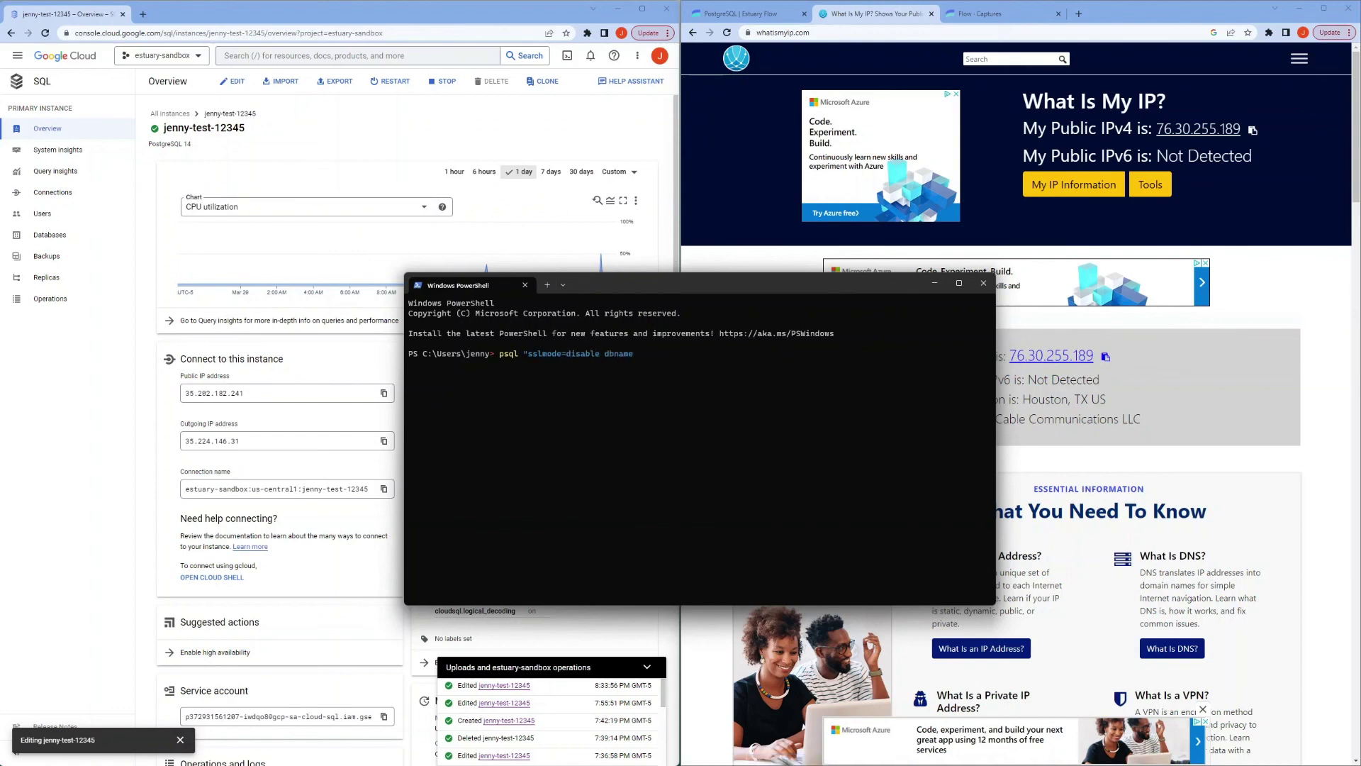
text(=postgres user=flow_ca)
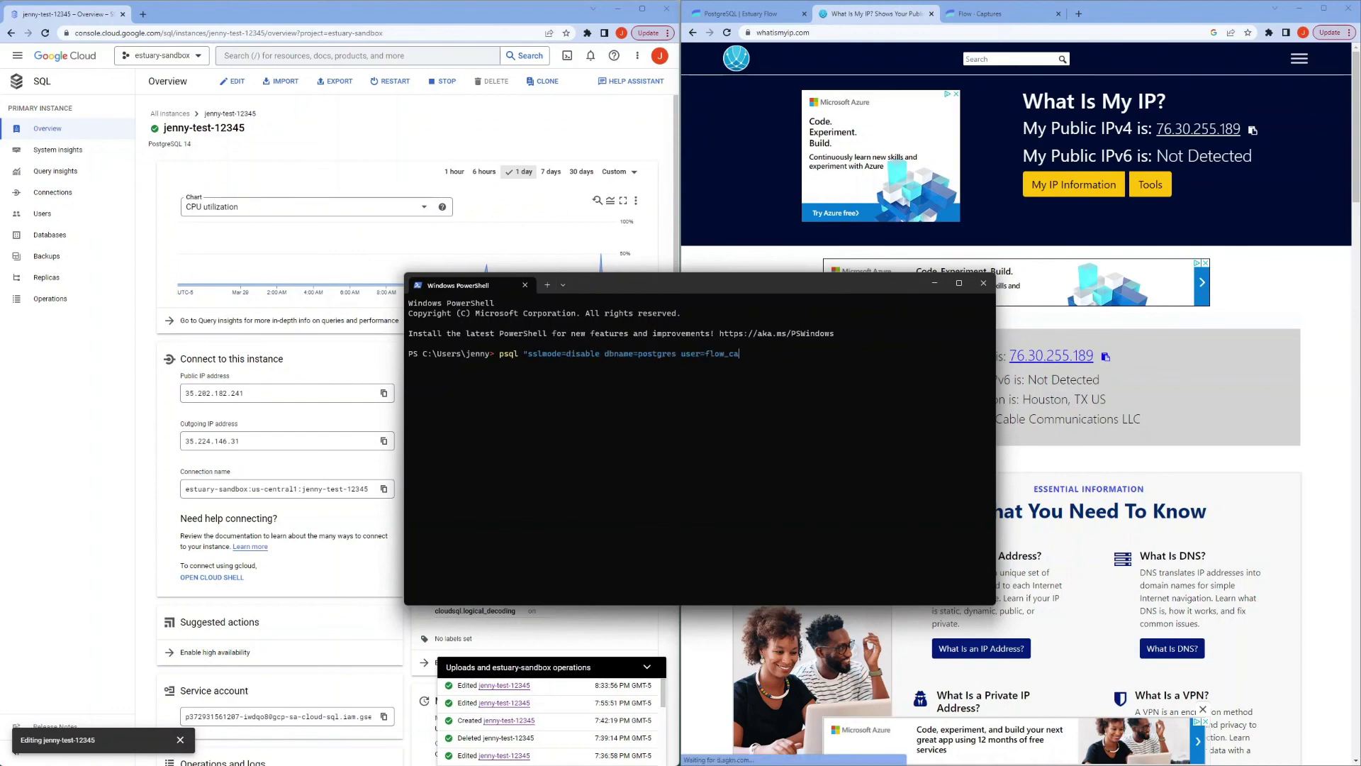
text(pture hostaddr=)
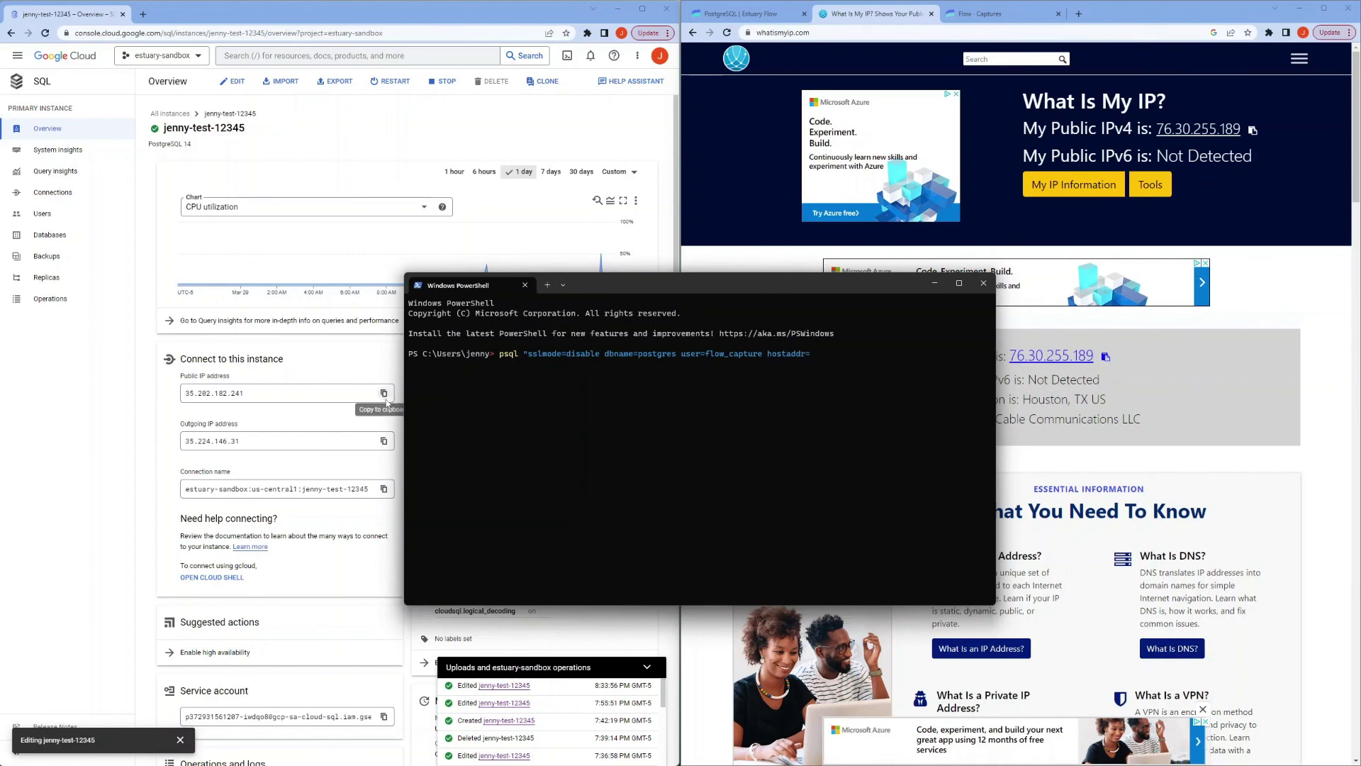
click(383, 395)
click(838, 360)
key(ctrl+v)
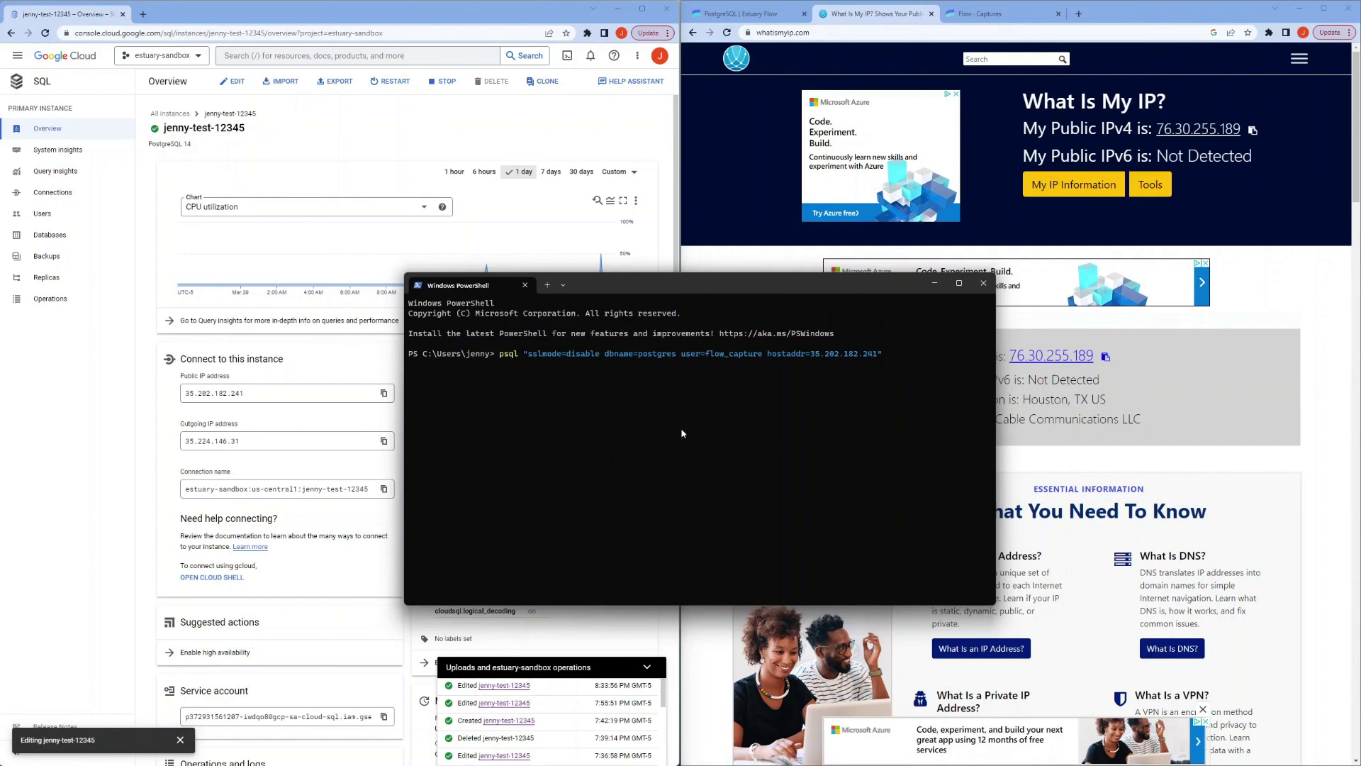
key(Return)
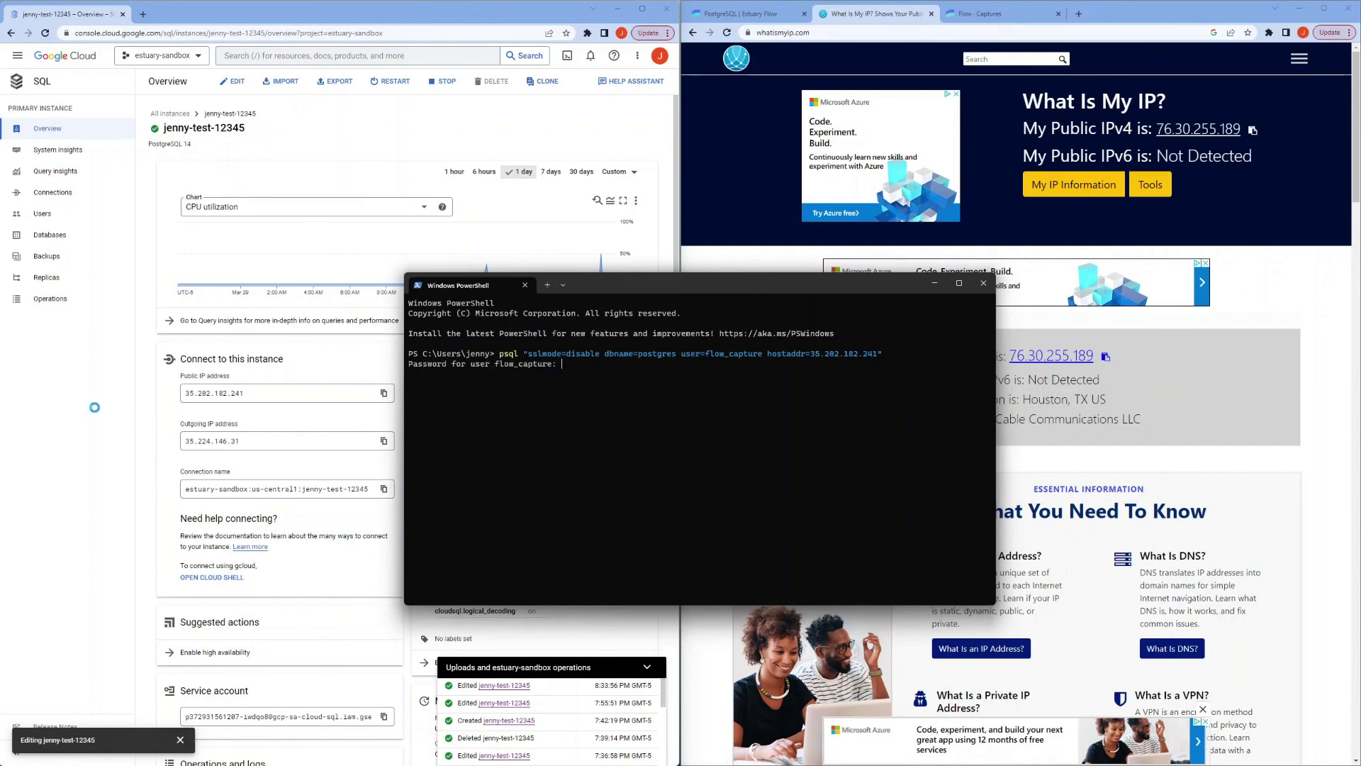